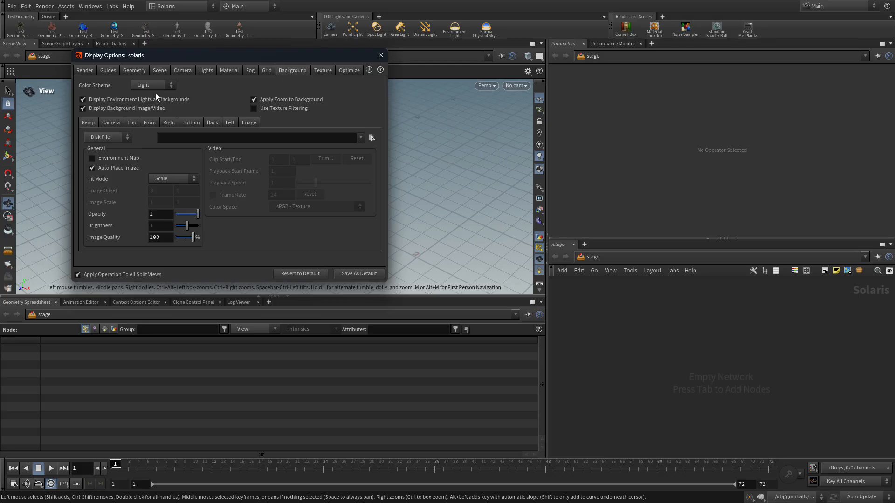
Set the viewport's background color scheme to Dark, close the display options and hide the reference grid
{"action": "left_click", "coordinate": [151, 107]}
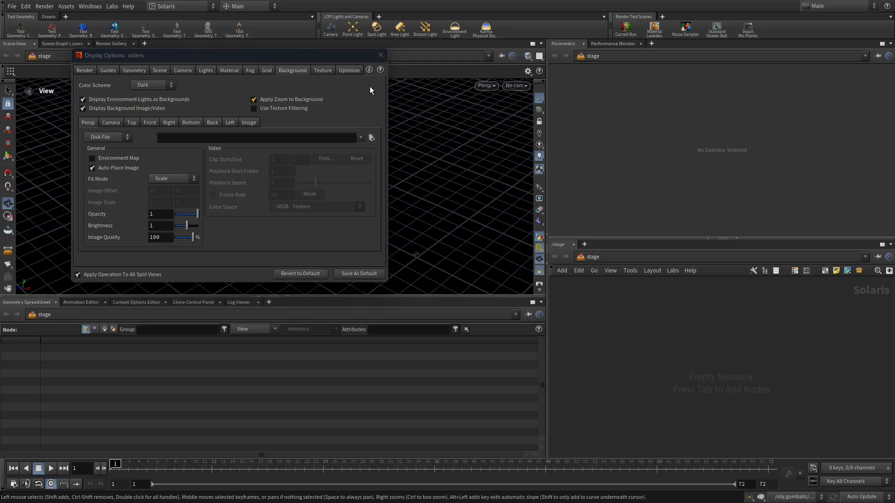
{"action": "left_click", "coordinate": [381, 55]}
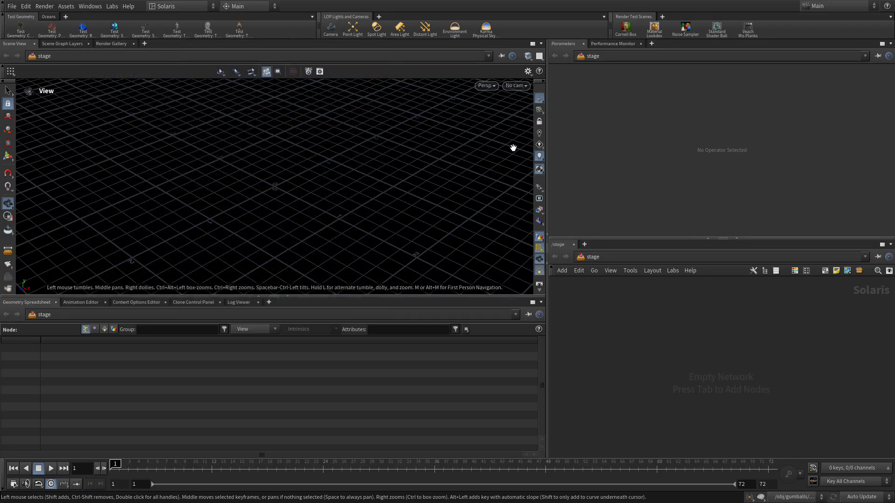
{"action": "left_click", "coordinate": [540, 97]}
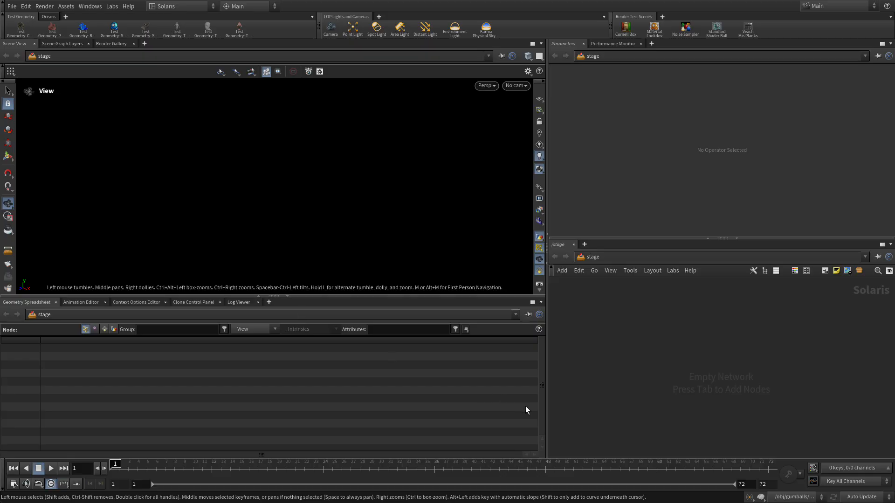
Add a Scene Import node to the empty stage network and rename it cup_geo
{"action": "key", "text": "Tab"}
{"action": "type", "text": "scene"}
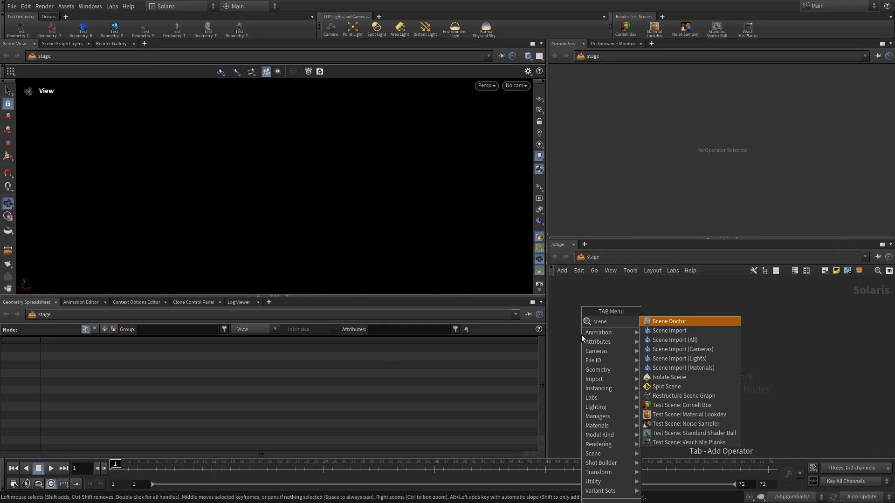
{"action": "key", "text": "Return"}
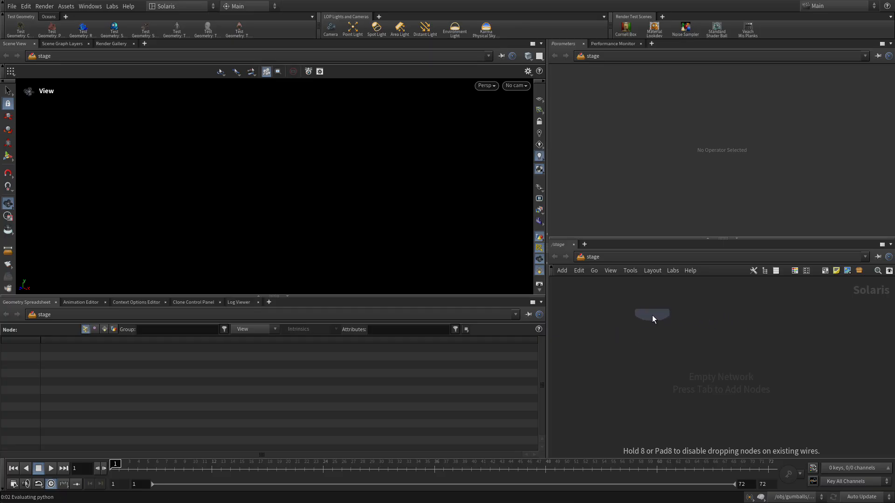
{"action": "left_click", "coordinate": [652, 315]}
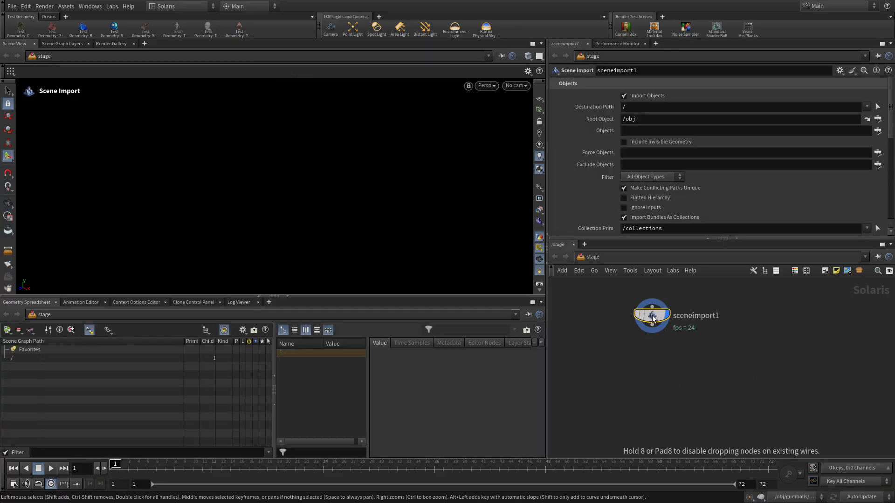
{"action": "double_click", "coordinate": [704, 317]}
{"action": "type", "text": "cup_geo"}
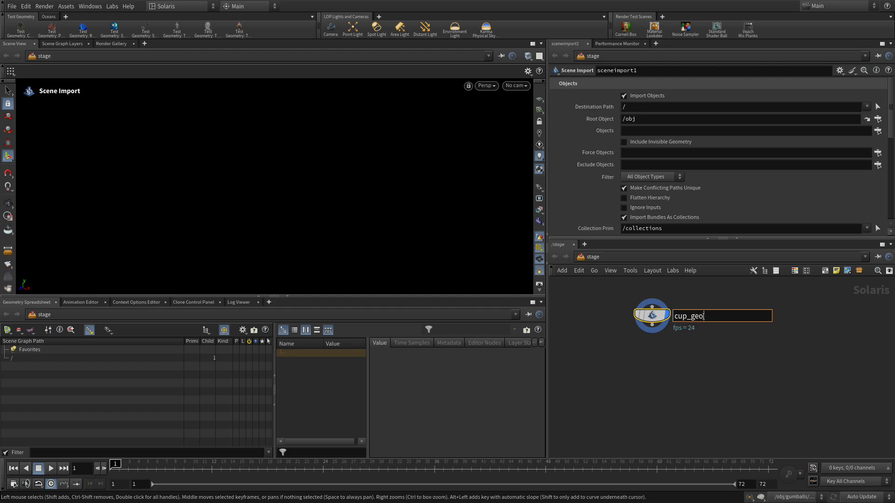
{"action": "key", "text": "Return"}
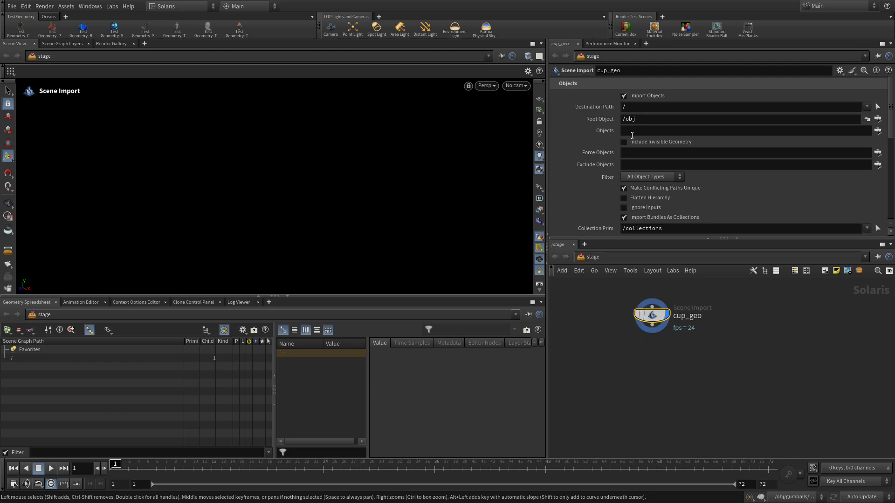
Set the cup_geo node's destination path to /geo and choose /obj/cup as the object to import
{"action": "left_click", "coordinate": [634, 109]}
{"action": "type", "text": "geo"}
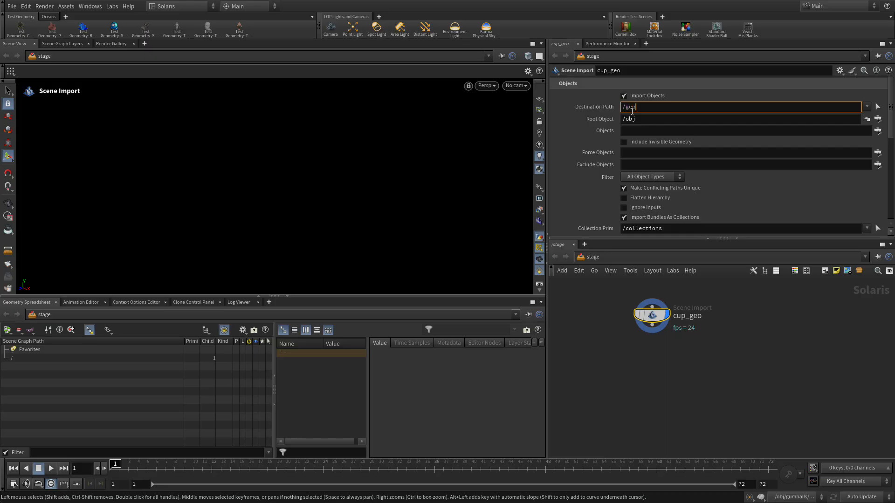
{"action": "key", "text": "Return"}
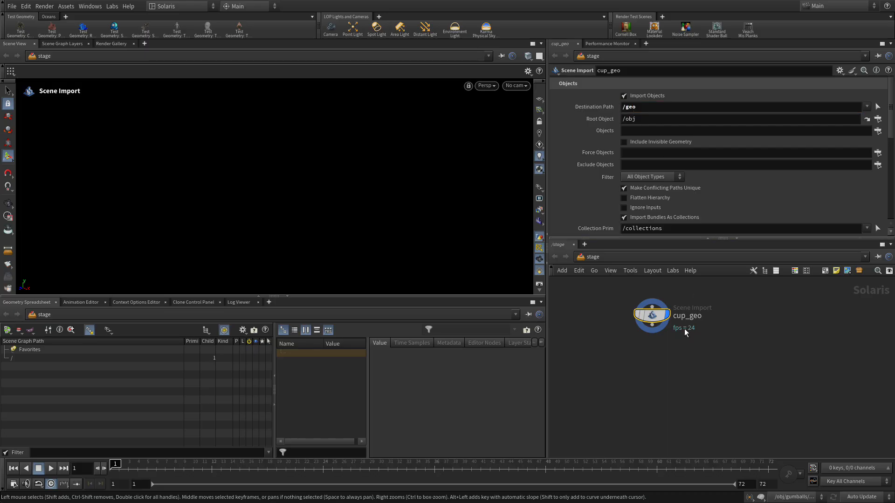
{"action": "mouse_move", "coordinate": [655, 317]}
{"action": "left_click", "coordinate": [878, 131]}
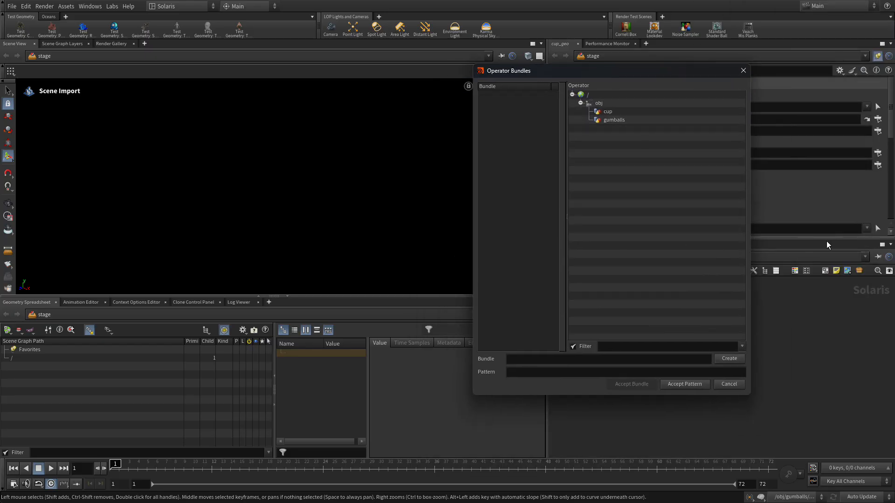
{"action": "left_click", "coordinate": [607, 112]}
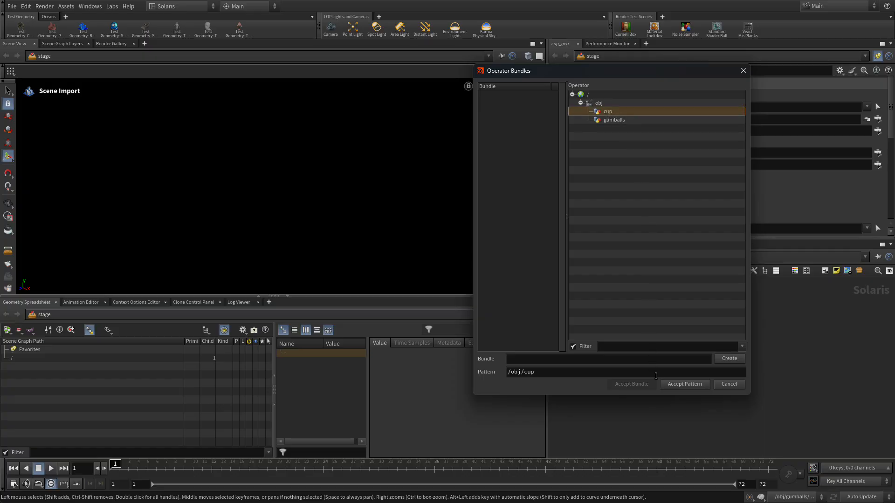
{"action": "left_click", "coordinate": [679, 382]}
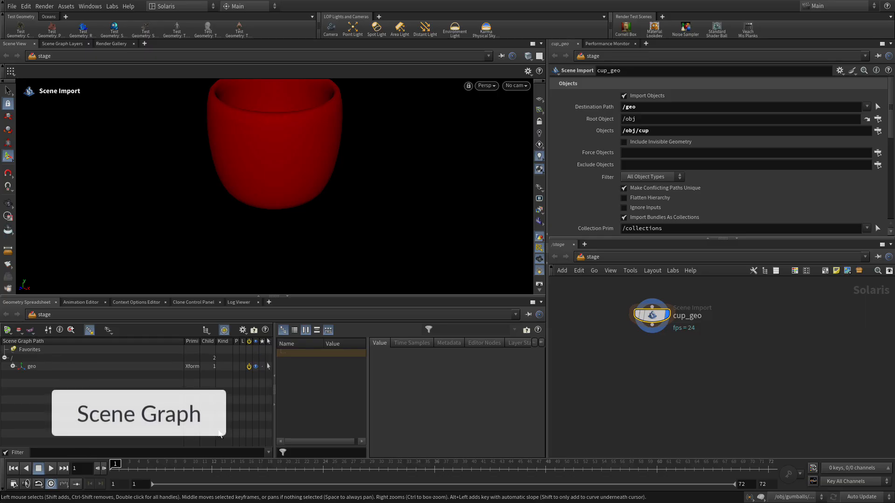
Expand the geo branch in the scene graph and examine the imported cup and its handle
{"action": "left_click", "coordinate": [12, 366]}
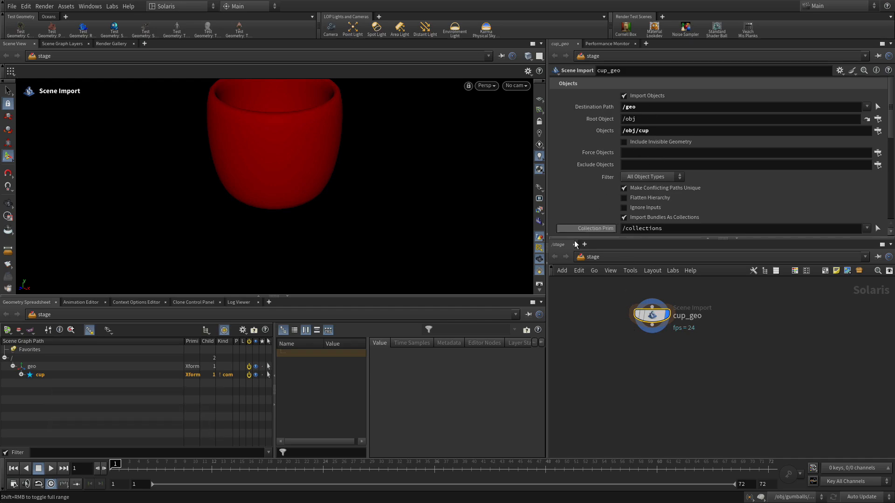
{"action": "middle_click_drag", "start_coordinate": [597, 323], "coordinate": [602, 344]}
{"action": "key", "text": "Escape"}
{"action": "left_click_drag", "start_coordinate": [368, 209], "coordinate": [310, 223]}
{"action": "key", "text": "Return"}
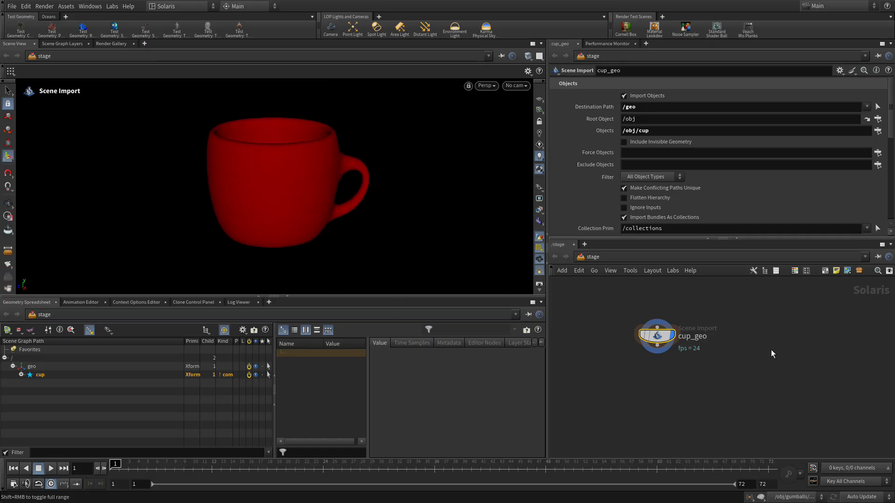
Add a Grid node beside cup_geo, display it in the viewport and rename it ground
{"action": "key", "text": "Tab"}
{"action": "type", "text": "gri"}
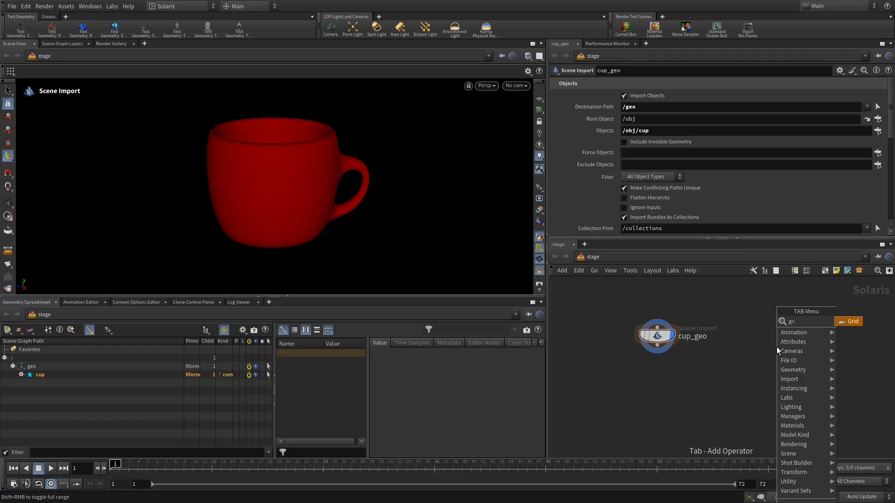
{"action": "key", "text": "Return"}
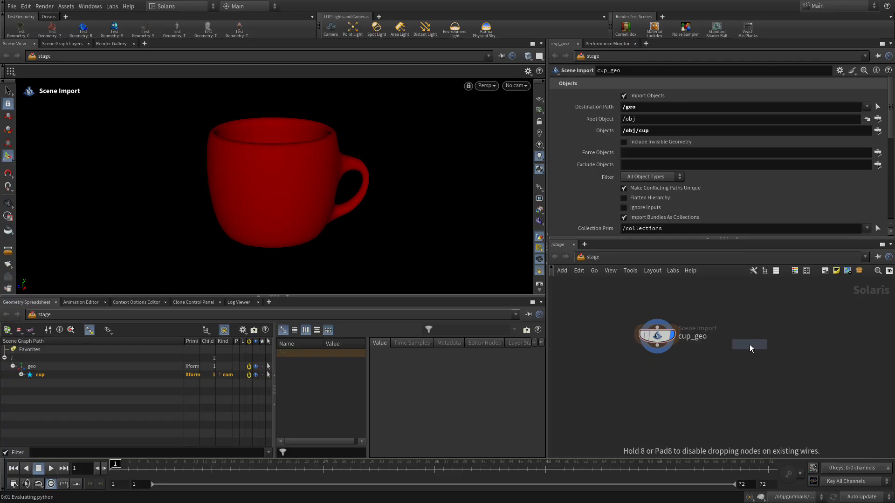
{"action": "left_click", "coordinate": [749, 345]}
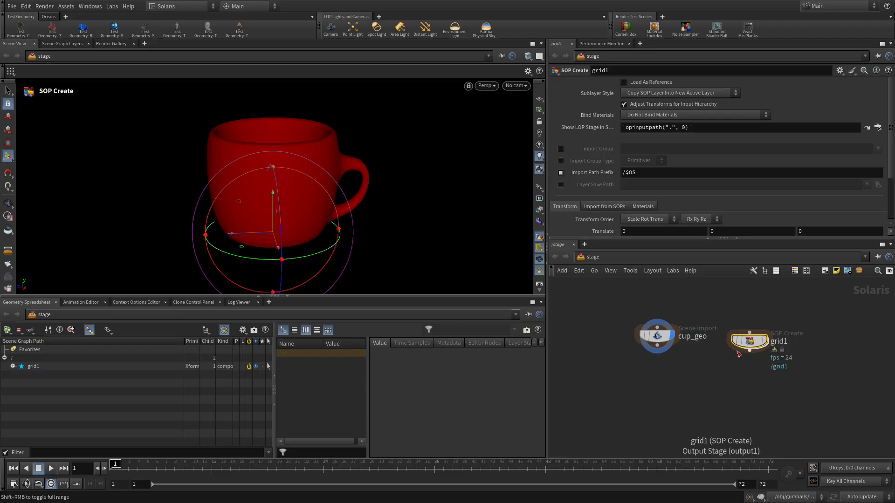
{"action": "left_click", "coordinate": [756, 345]}
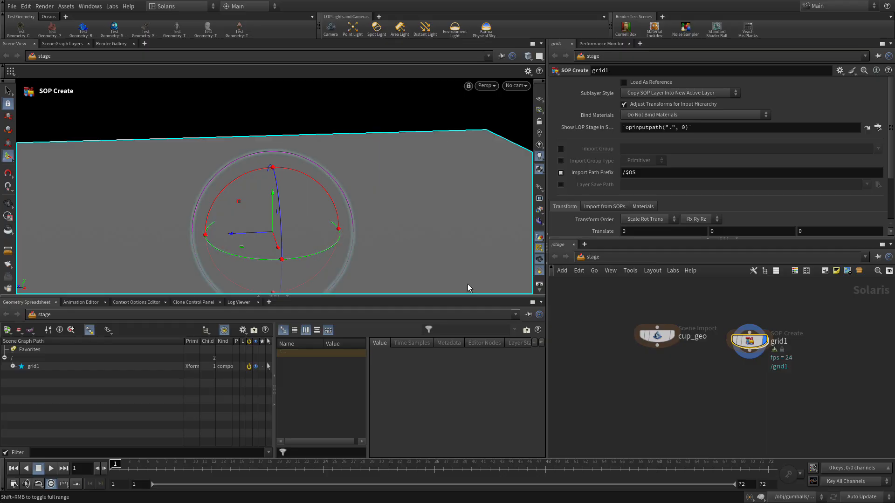
{"action": "double_click", "coordinate": [779, 342]}
{"action": "type", "text": "ground"}
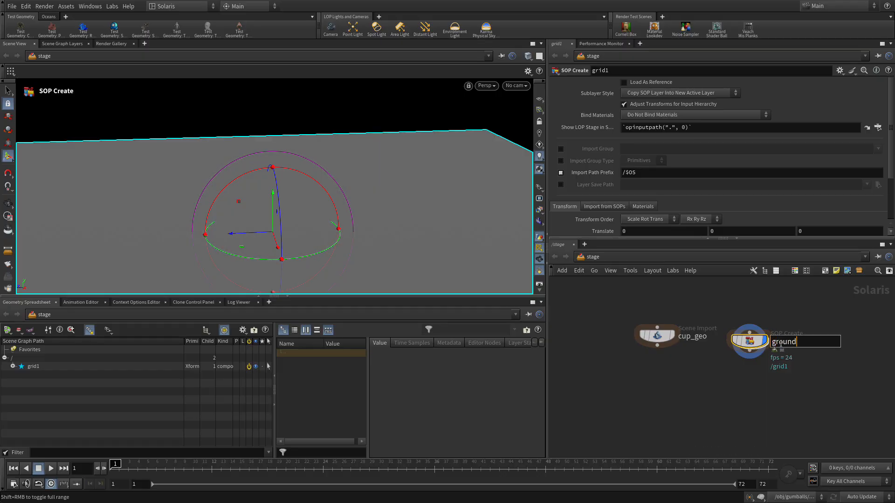
{"action": "key", "text": "Return"}
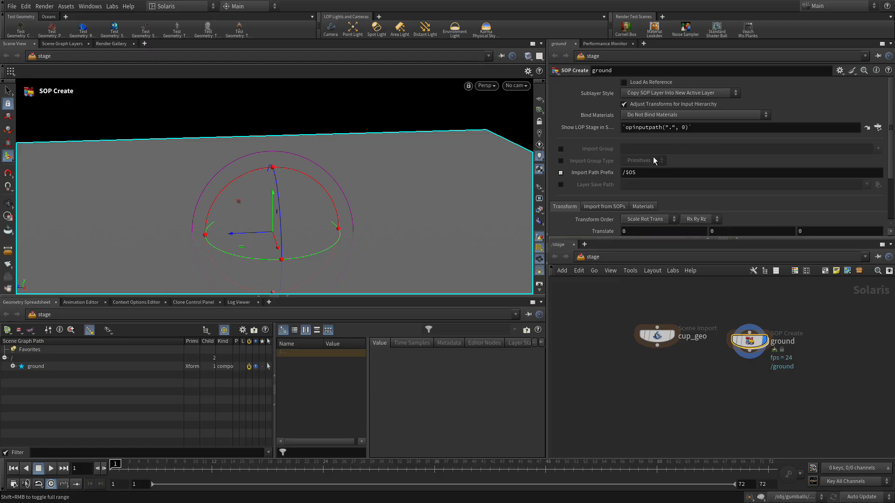
Set the ground node's import path prefix to /geo/$OS
{"action": "left_click", "coordinate": [626, 173]}
{"action": "type", "text": "geo/"}
{"action": "key", "text": "Return"}
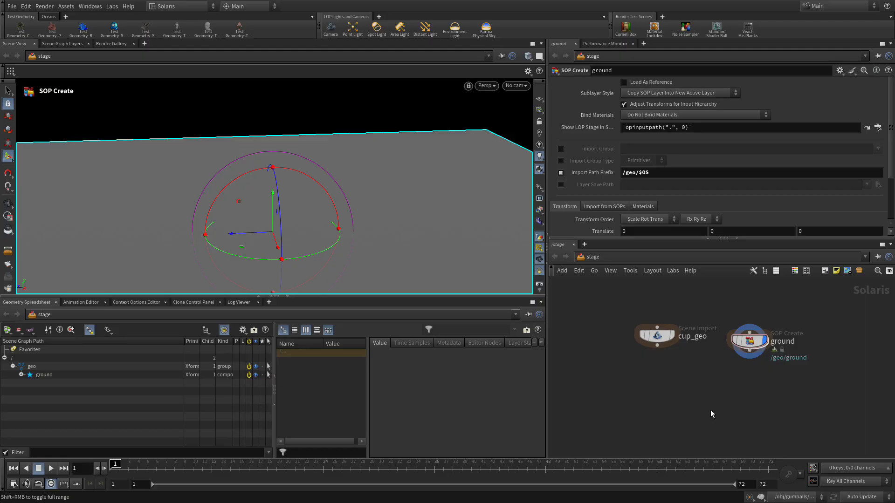
Go inside the ground node and set the grid's size to 100 by 100
{"action": "double_click", "coordinate": [747, 341]}
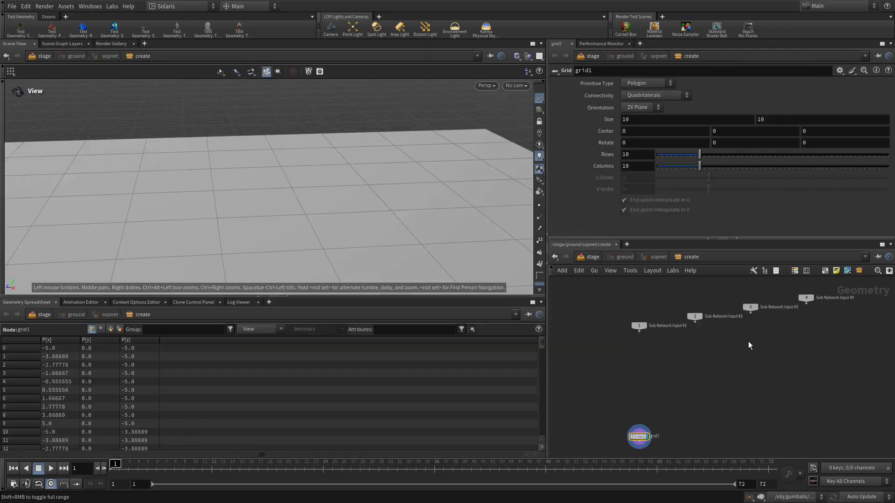
{"action": "left_click", "coordinate": [639, 119]}
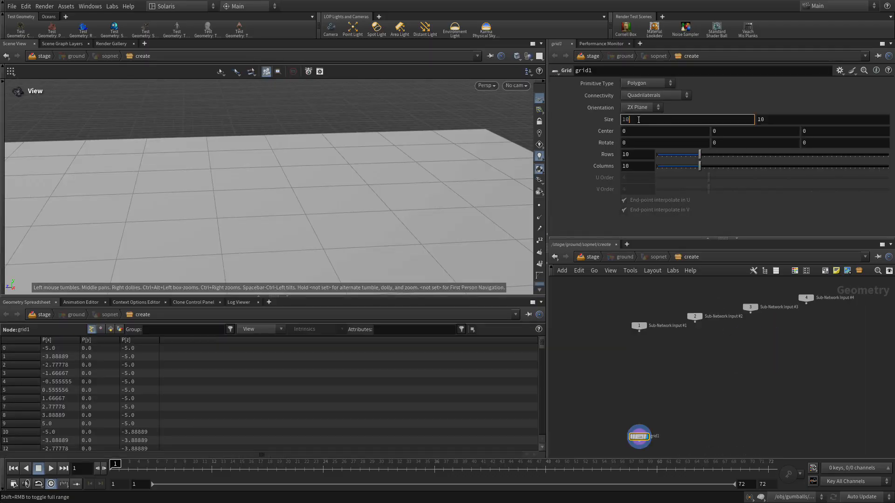
{"action": "type", "text": "0"}
{"action": "key", "text": "Tab"}
{"action": "type", "text": "0"}
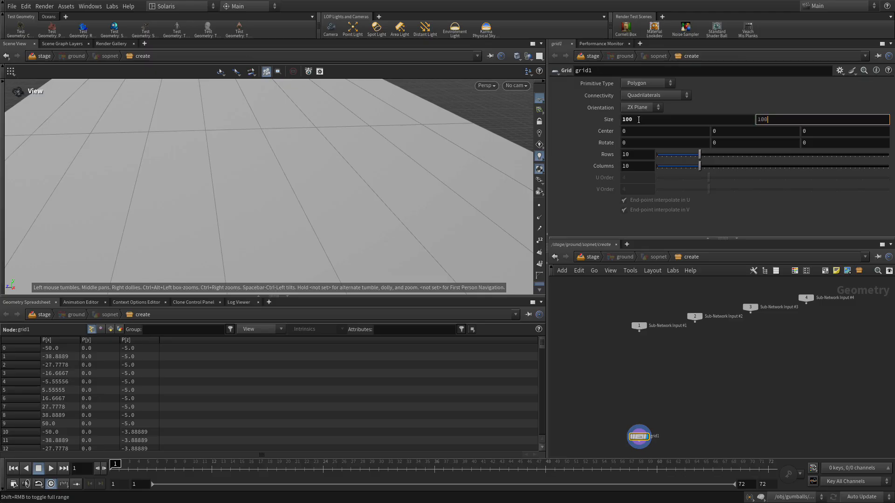
{"action": "key", "text": "Tab"}
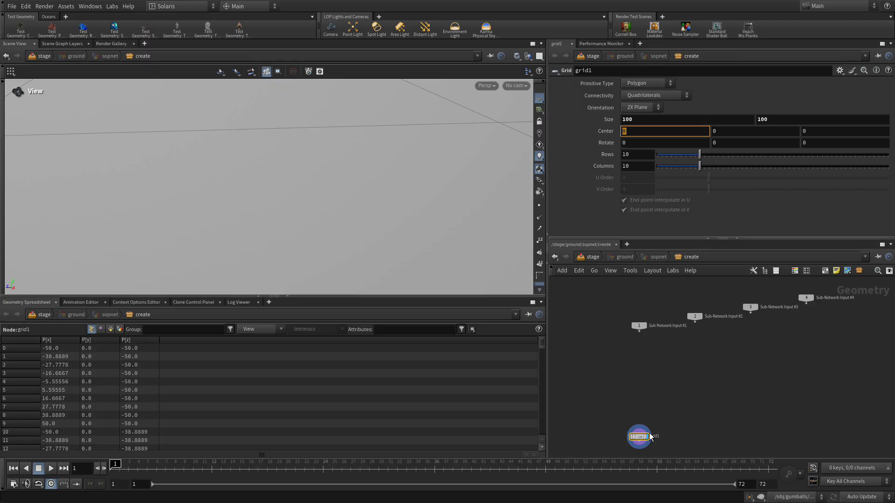
Add a UV Project node connected below the grid node in the ground's geometry network
{"action": "middle_click_drag", "start_coordinate": [671, 423], "coordinate": [671, 315]}
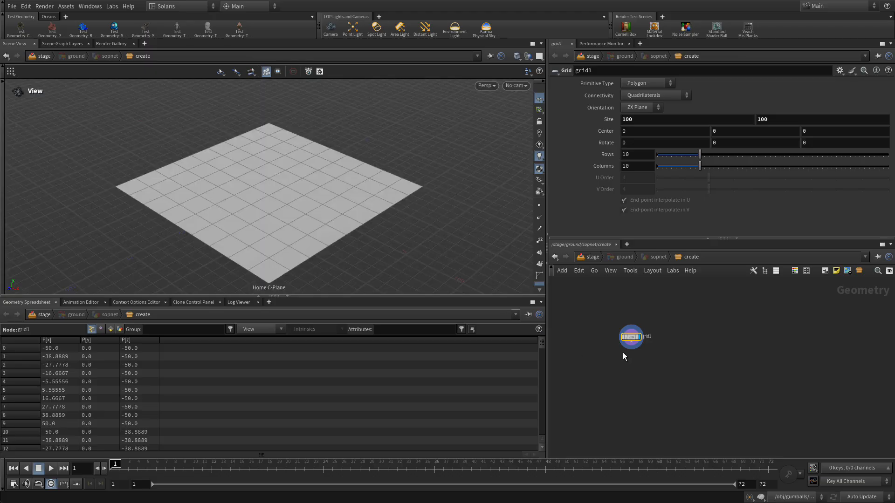
{"action": "key", "text": "Tab"}
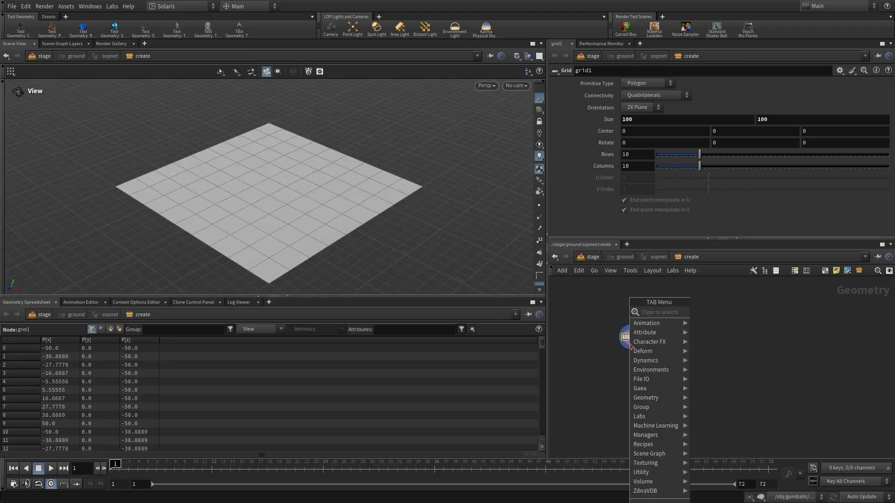
{"action": "type", "text": "uvpro"}
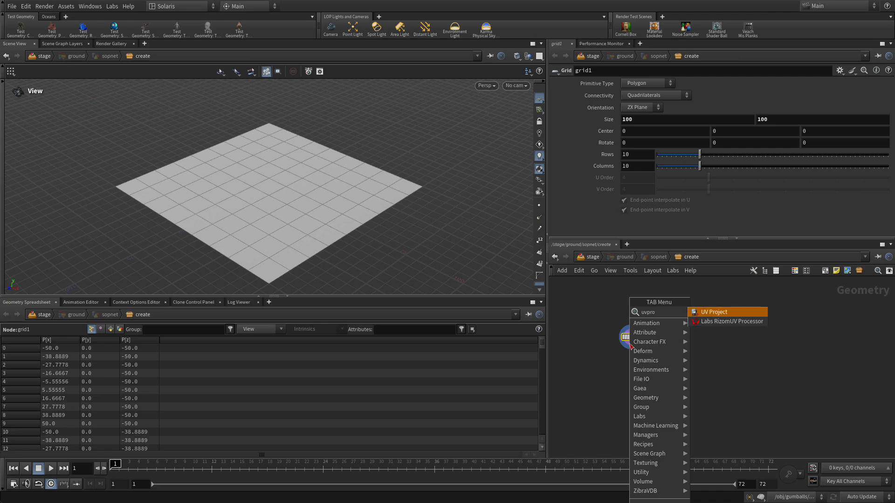
{"action": "key", "text": "Return"}
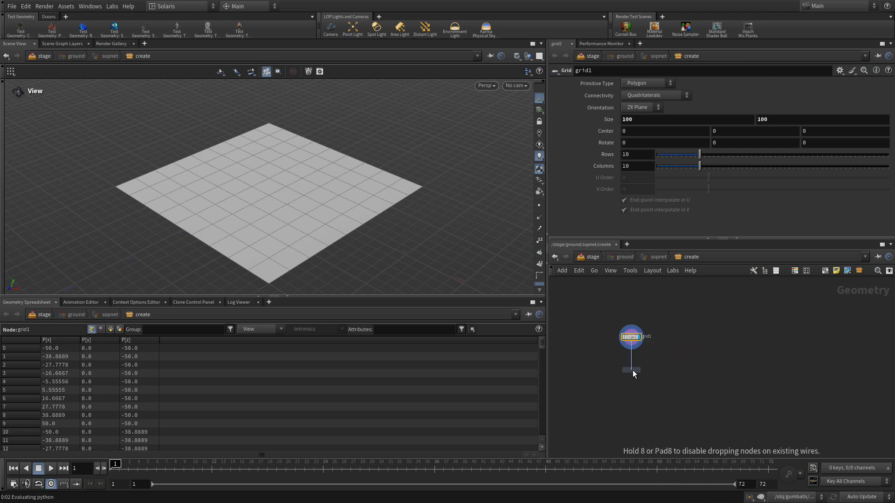
{"action": "left_click", "coordinate": [633, 370]}
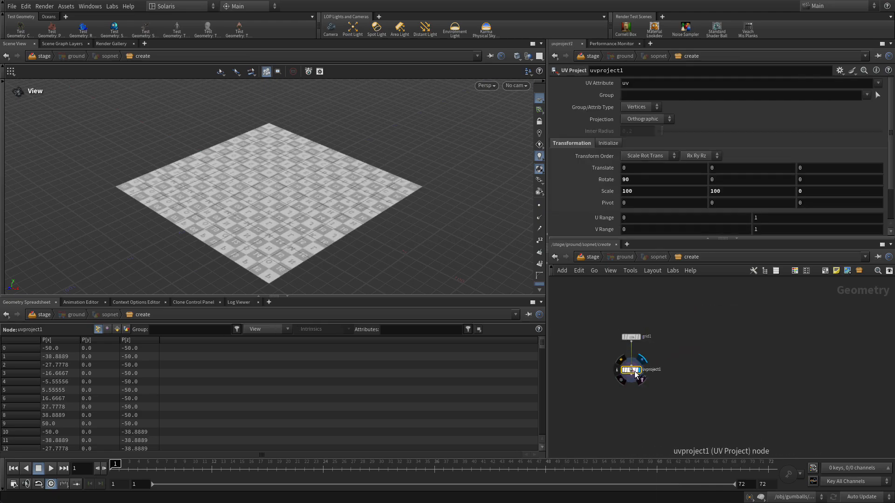
Flip the projected UVs by setting the end of the V range to -1, and return to the stage network
{"action": "scroll", "coordinate": [419, 170], "scroll_direction": "up", "scroll_amount": 5}
{"action": "scroll", "coordinate": [418, 170], "scroll_direction": "up", "scroll_amount": 3}
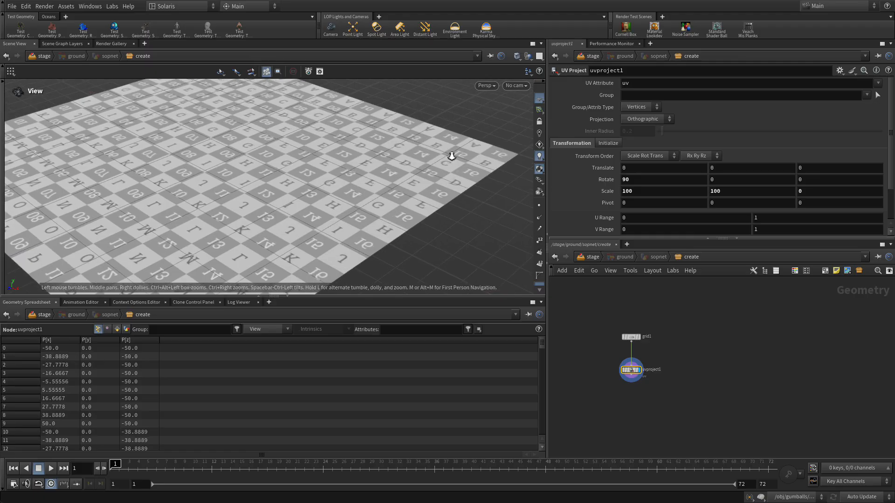
{"action": "left_click", "coordinate": [608, 144]}
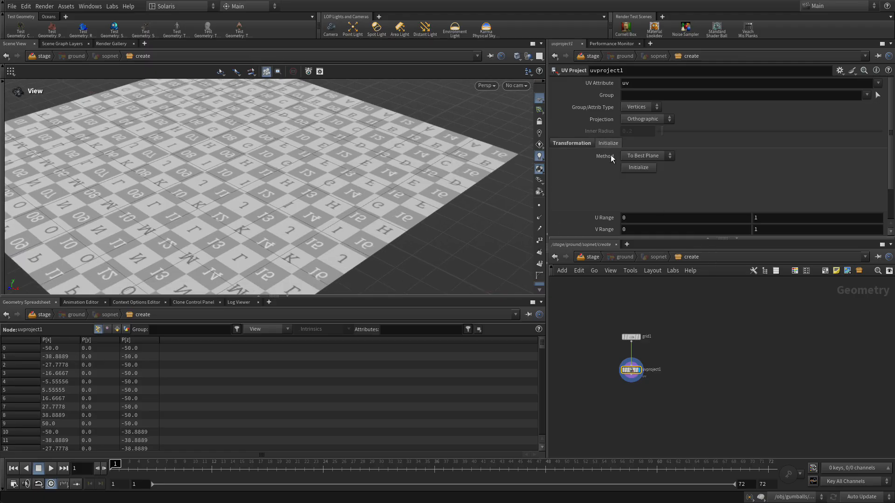
{"action": "left_click", "coordinate": [754, 229]}
{"action": "key", "text": "Return"}
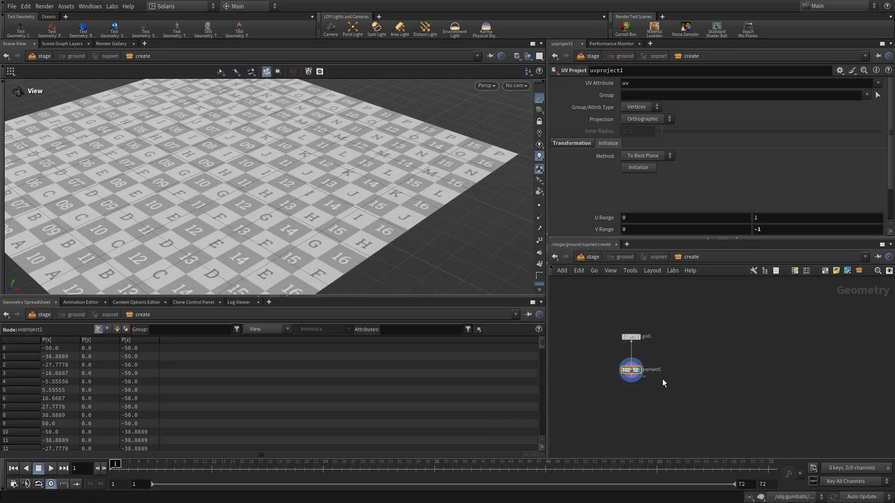
{"action": "left_click", "coordinate": [591, 257]}
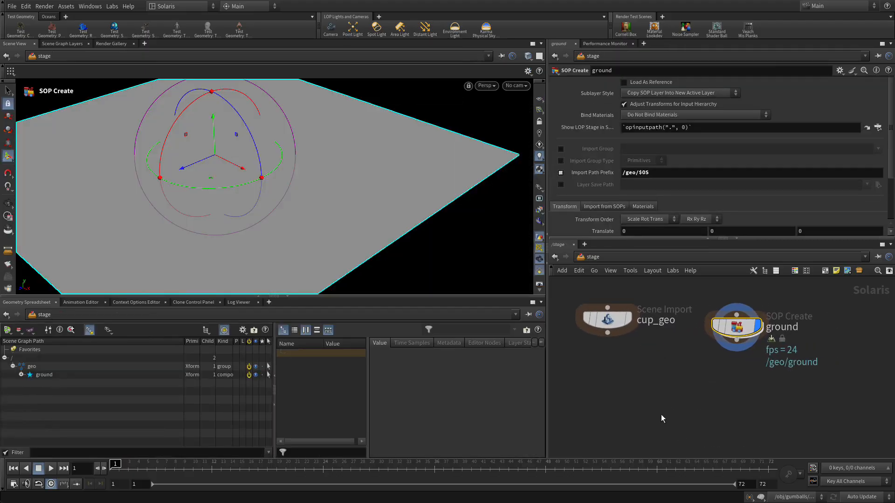
Display the cup_geo node's output in the viewport with the cup's handle in view
{"action": "left_click", "coordinate": [628, 319]}
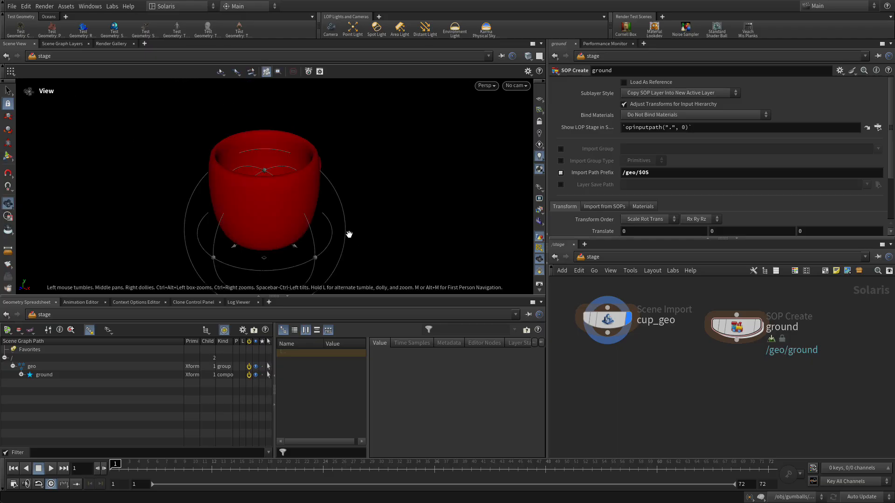
{"action": "key", "text": "space"}
{"action": "left_click_drag", "start_coordinate": [352, 225], "coordinate": [305, 207]}
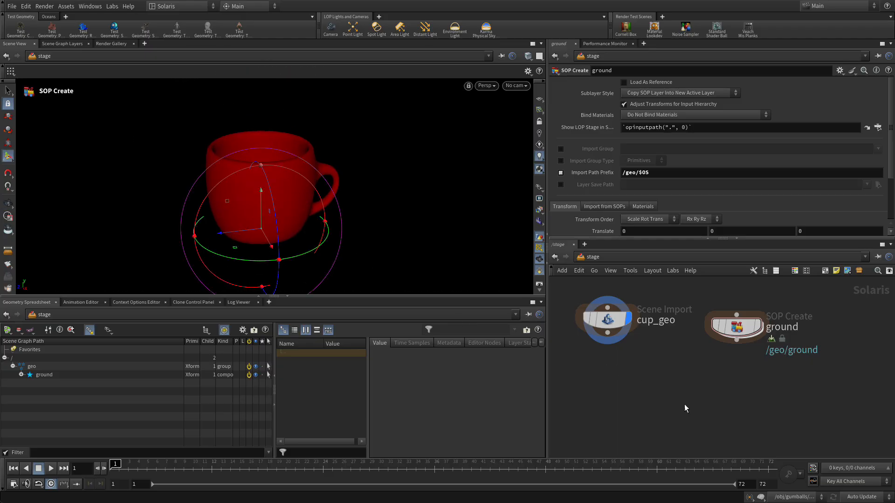
Add a Merge node named geo_merge below the geometry nodes and connect cup_geo and ground into it, in that order
{"action": "key", "text": "Tab"}
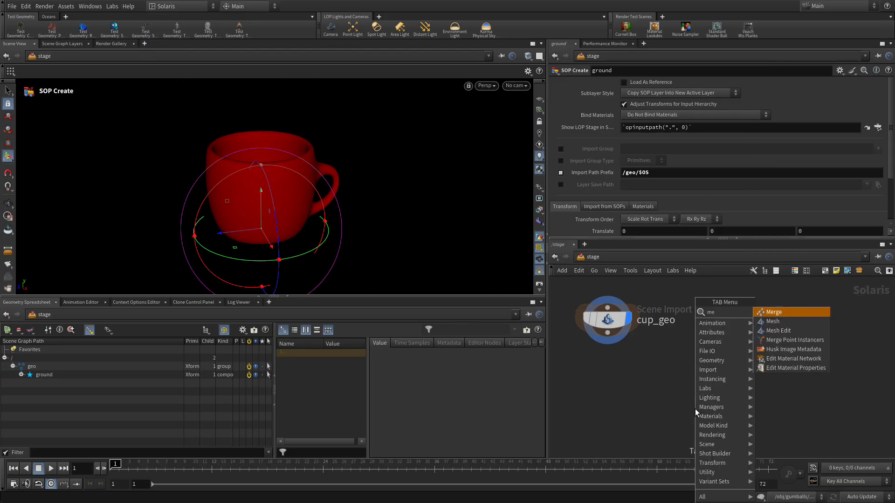
{"action": "left_click", "coordinate": [695, 409]}
{"action": "left_click", "coordinate": [656, 394]}
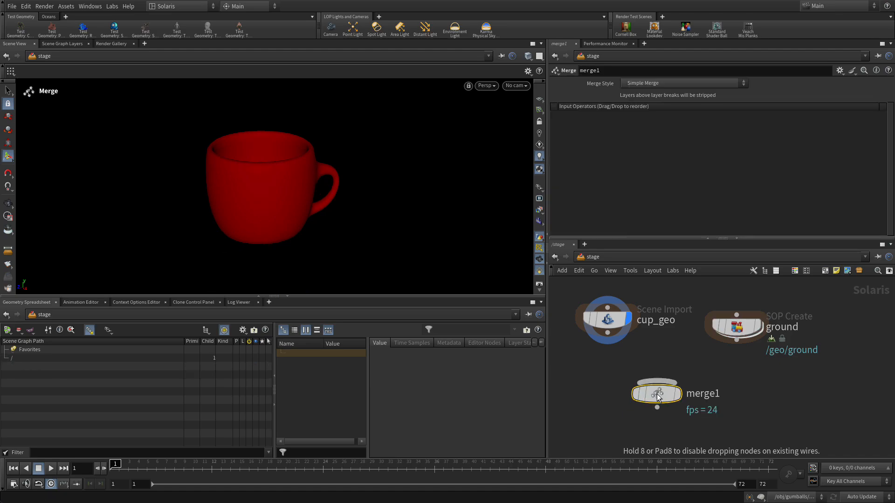
{"action": "double_click", "coordinate": [704, 394]}
{"action": "type", "text": "geo_merge"}
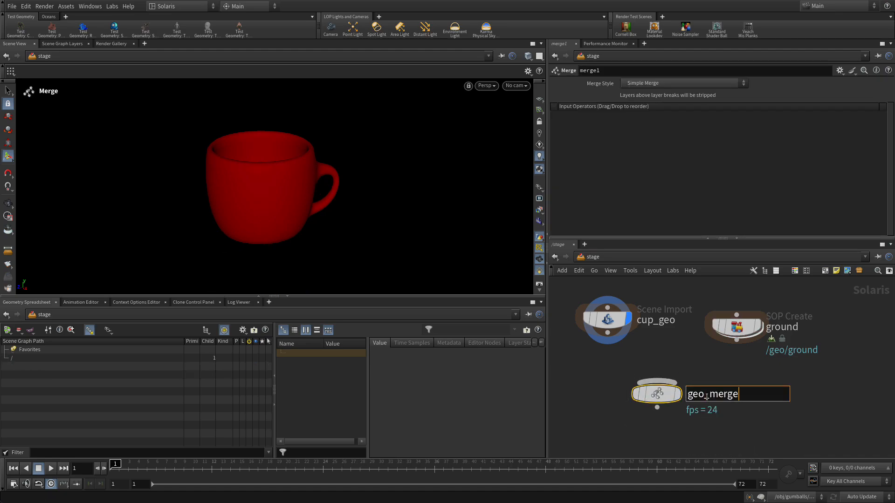
{"action": "key", "text": "Return"}
{"action": "left_click_drag", "start_coordinate": [607, 334], "coordinate": [657, 378]}
{"action": "left_click_drag", "start_coordinate": [737, 342], "coordinate": [671, 386]}
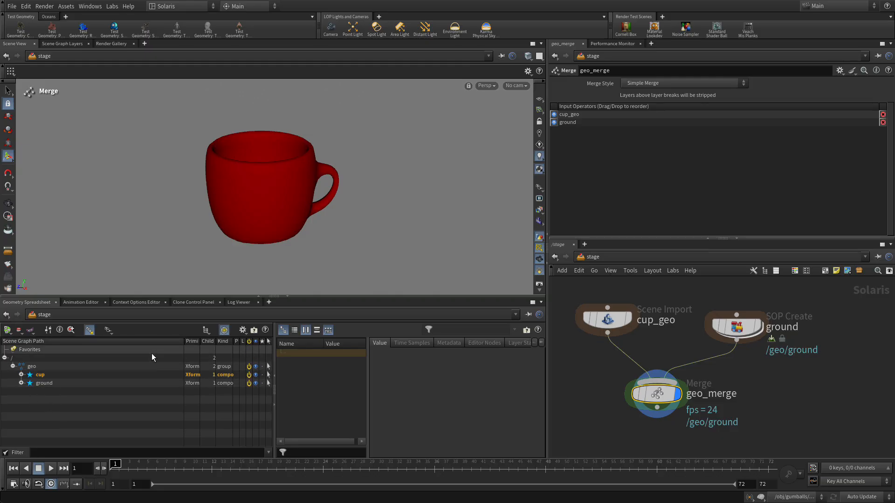
Add a Quick Surface Material node beside the geometry nodes and rename it cup_mat
{"action": "scroll", "coordinate": [838, 413], "scroll_direction": "down", "scroll_amount": 5}
{"action": "middle_click_drag", "start_coordinate": [773, 387], "coordinate": [700, 368]}
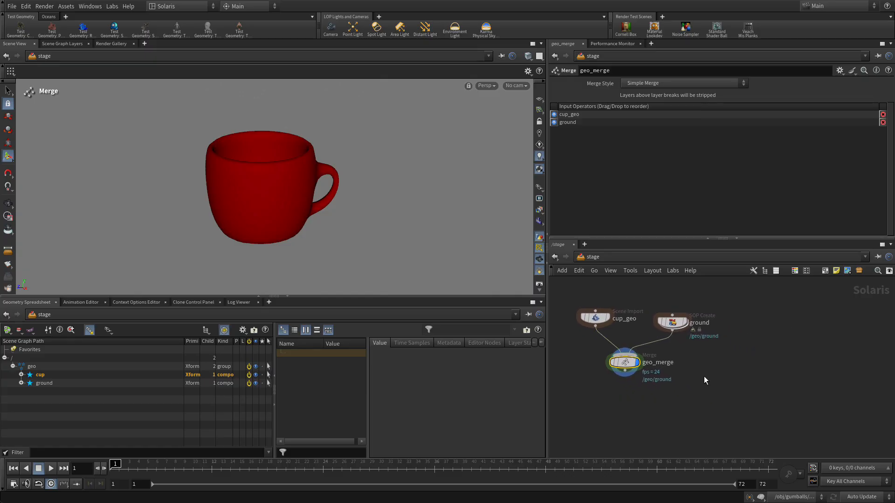
{"action": "key", "text": "Tab"}
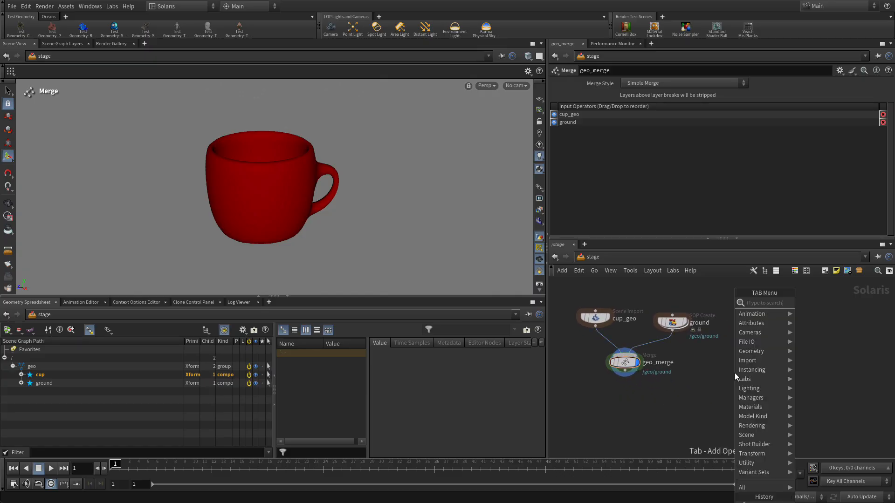
{"action": "type", "text": "quick"}
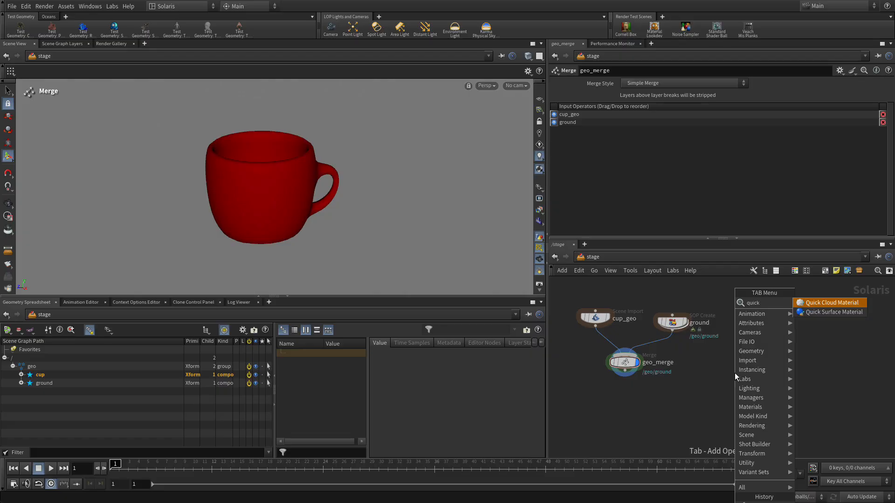
{"action": "key", "text": "Down"}
{"action": "key", "text": "Return"}
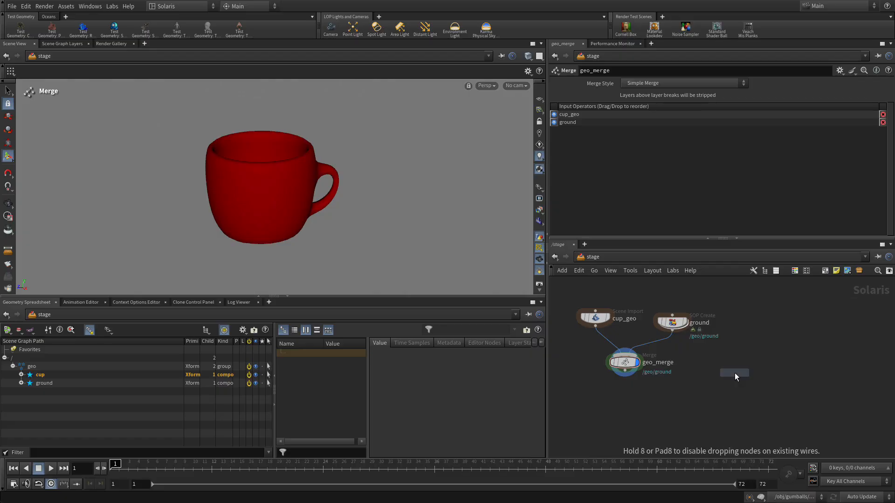
{"action": "left_click", "coordinate": [784, 337]}
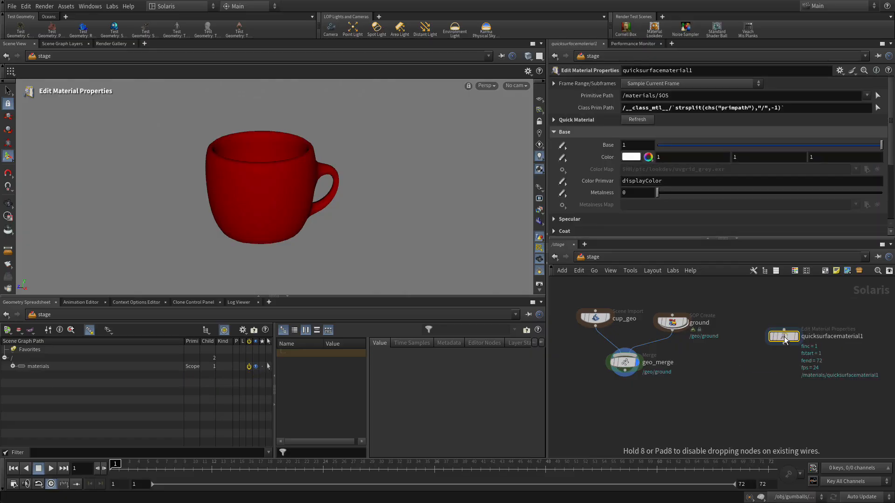
{"action": "double_click", "coordinate": [817, 337]}
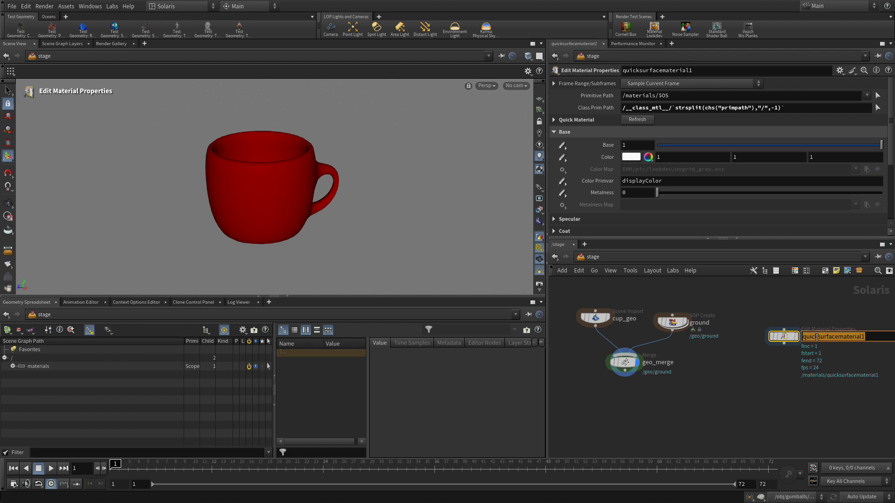
{"action": "type", "text": "cup_mat"}
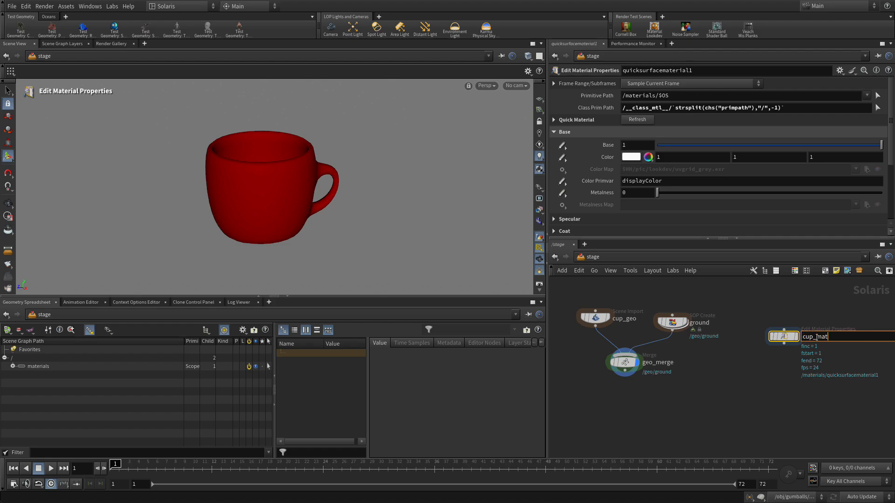
{"action": "key", "text": "Return"}
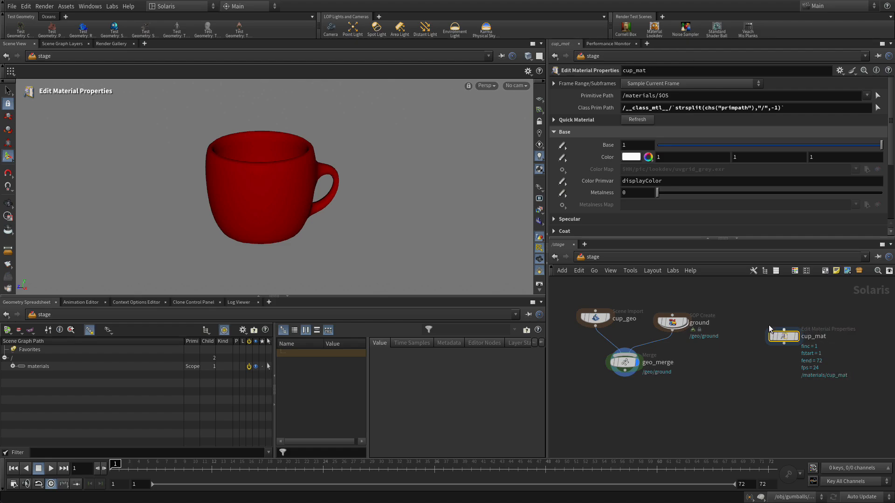
Duplicate the cup_mat node directly below the original and rename the copy ground_mat
{"action": "left_click_drag", "start_coordinate": [783, 336], "coordinate": [783, 369], "text": "alt"}
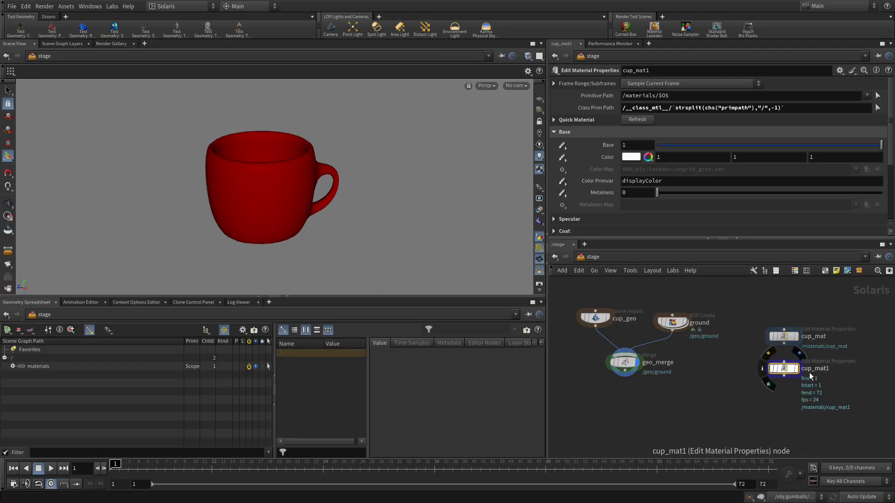
{"action": "double_click", "coordinate": [809, 369]}
{"action": "type", "text": "groun"}
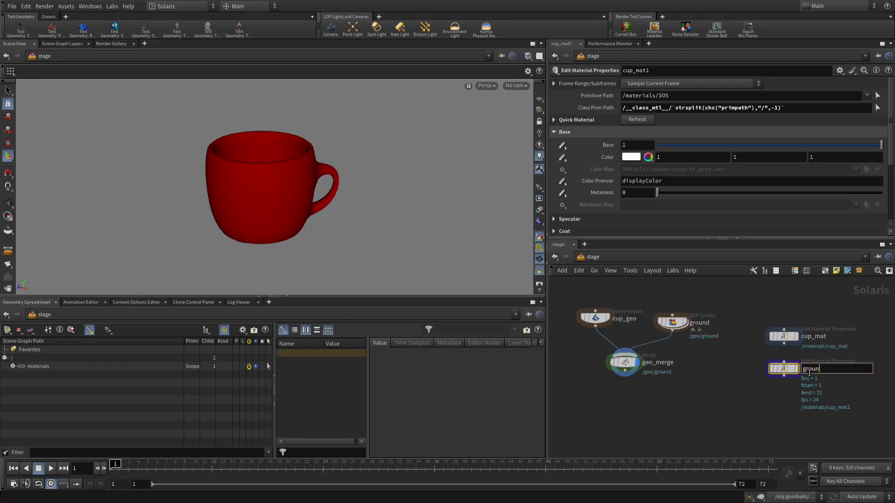
{"action": "type", "text": "d_mat"}
{"action": "key", "text": "Return"}
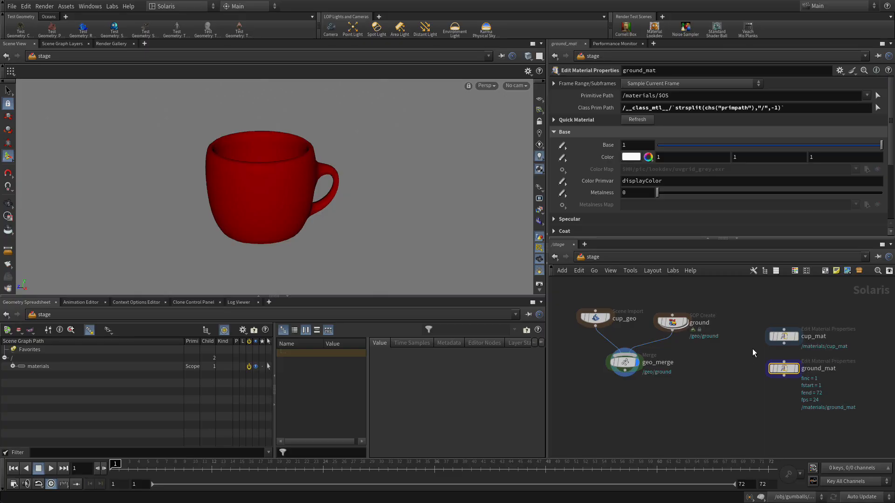
Set ground_mat's base color to dark grey with 0.1 in each channel, and connect cup_mat's output into ground_mat
{"action": "left_click", "coordinate": [627, 157]}
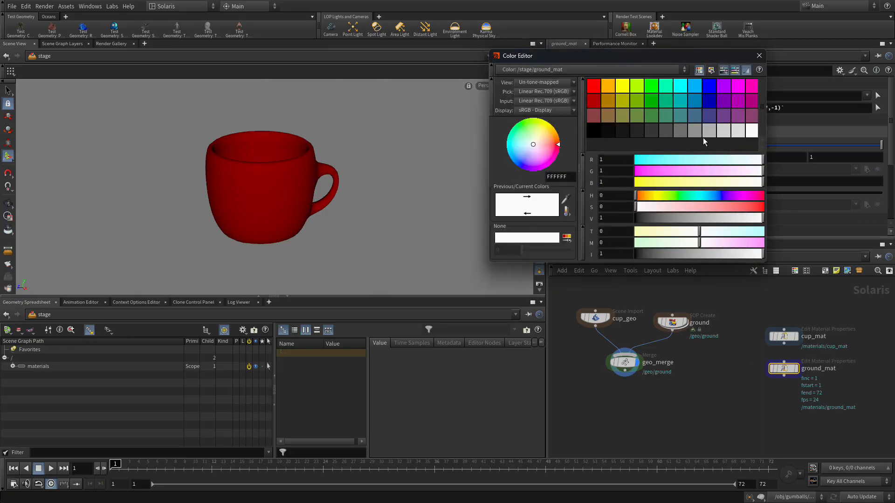
{"action": "left_click", "coordinate": [669, 130]}
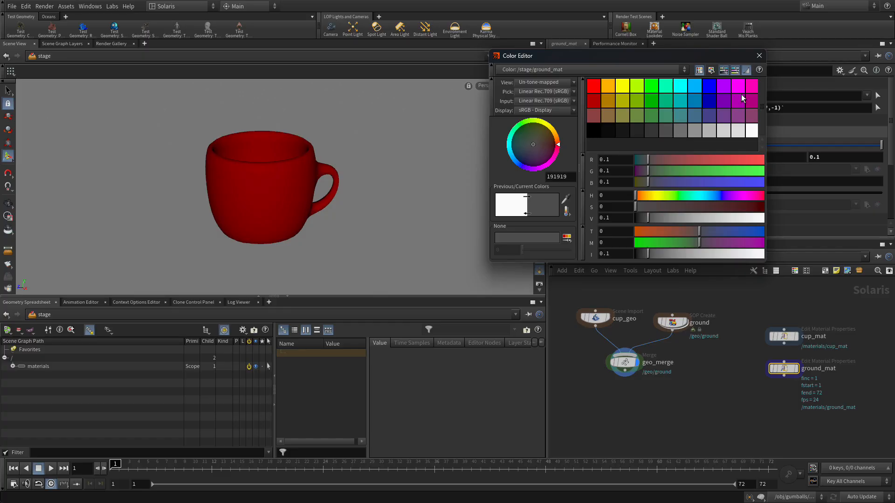
{"action": "left_click", "coordinate": [759, 56]}
{"action": "left_click", "coordinate": [784, 344]}
{"action": "left_click", "coordinate": [788, 366]}
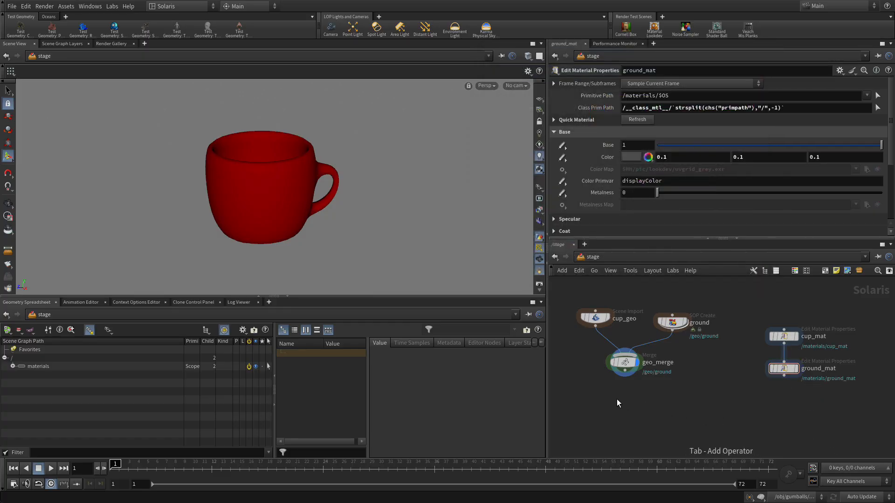
Add a second Merge node fed by geo_merge and rename it mat_merge
{"action": "key", "text": "Tab"}
{"action": "type", "text": "merge"}
{"action": "key", "text": "Return"}
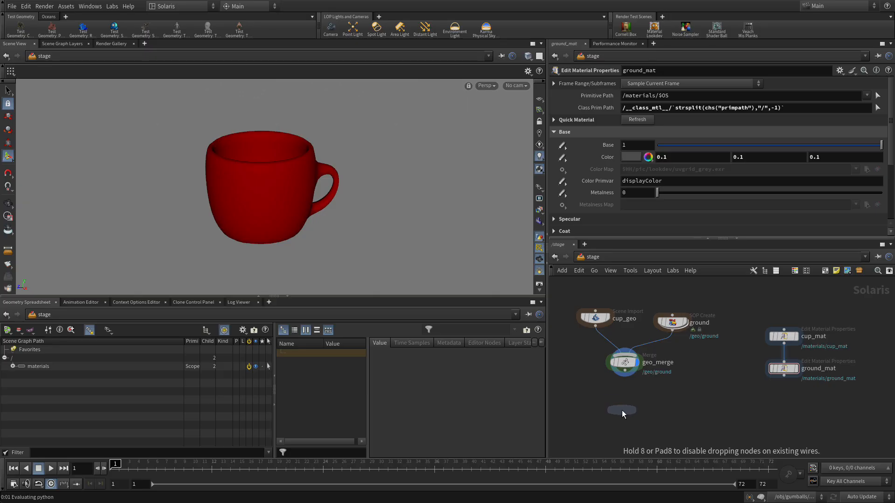
{"action": "left_click", "coordinate": [624, 410]}
{"action": "left_click_drag", "start_coordinate": [624, 375], "coordinate": [624, 406]}
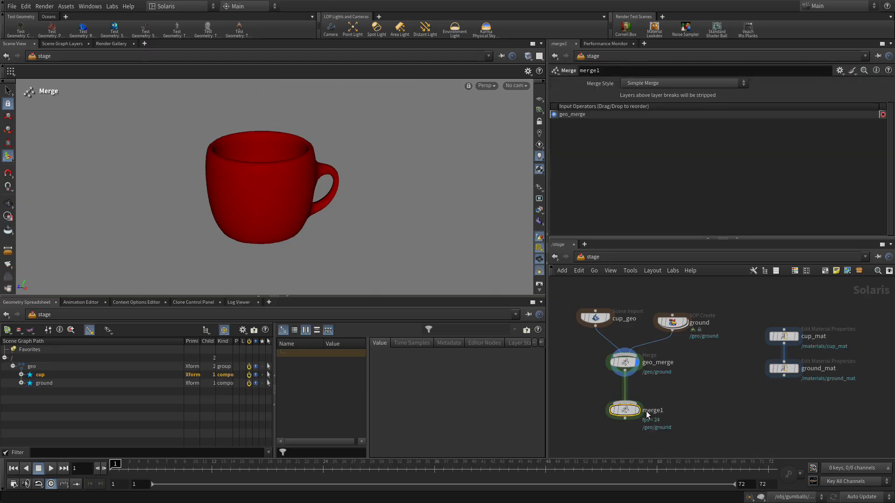
{"action": "double_click", "coordinate": [651, 410]}
{"action": "type", "text": "mat_merge"}
{"action": "key", "text": "Return"}
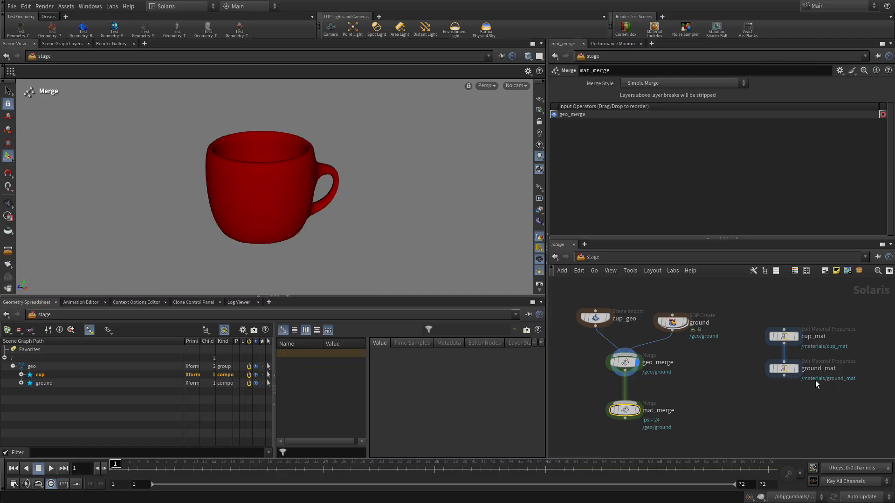
Connect ground_mat into mat_merge and display the merged stage with the materials branch expanded in the scene graph
{"action": "left_click", "coordinate": [783, 376]}
{"action": "left_click", "coordinate": [637, 400]}
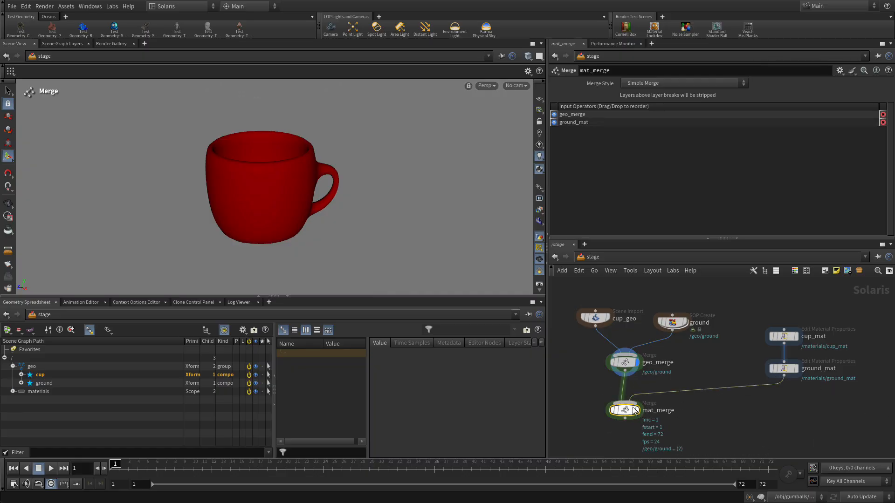
{"action": "left_click", "coordinate": [640, 397]}
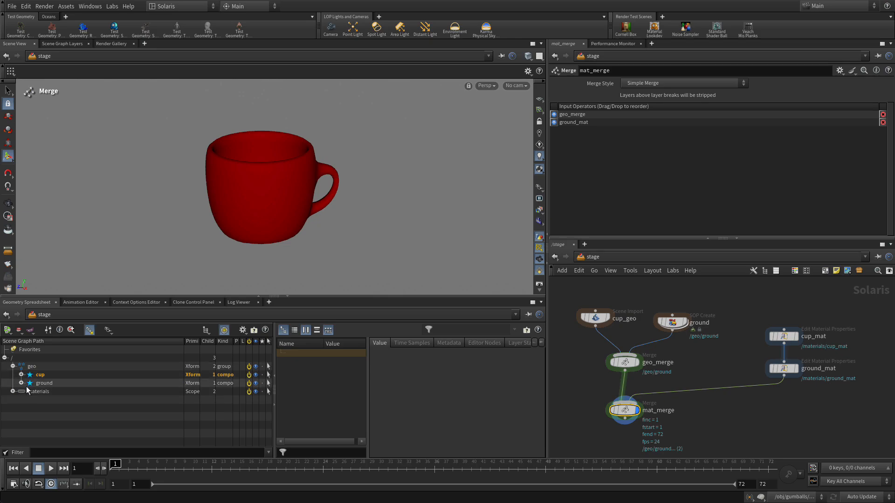
{"action": "left_click", "coordinate": [13, 391]}
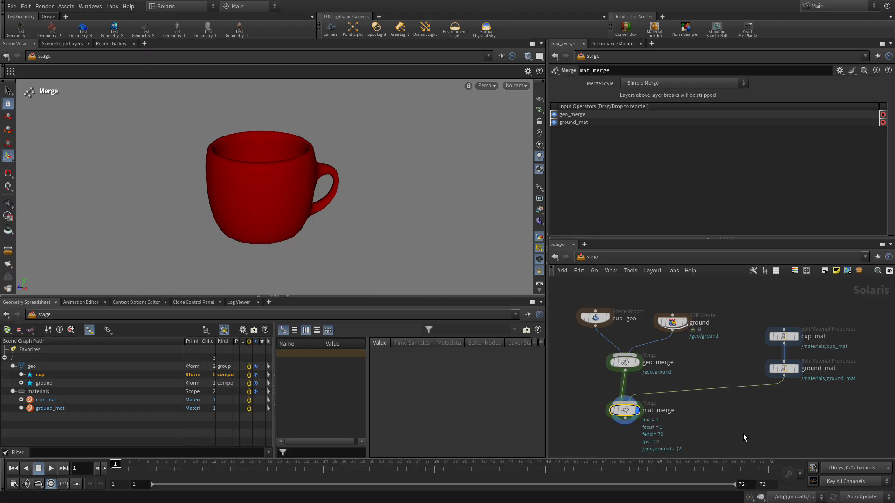
Add a Material Linker node below mat_merge, connect mat_merge into it and set it as the displayed node
{"action": "middle_click_drag", "start_coordinate": [706, 421], "coordinate": [724, 342]}
{"action": "key", "text": "Tab"}
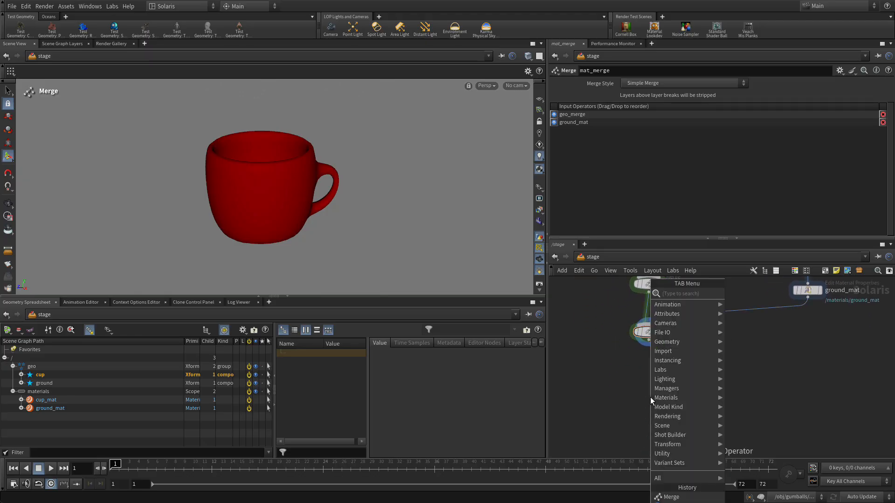
{"action": "type", "text": "material"}
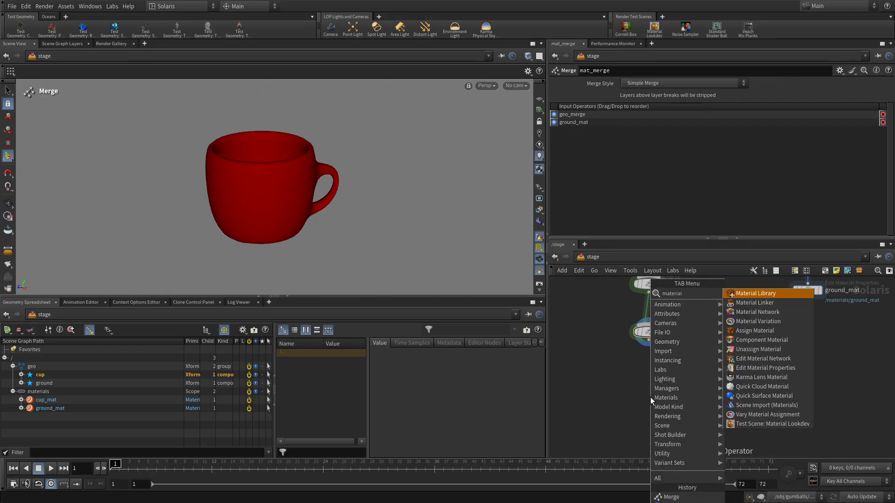
{"action": "key", "text": "Down"}
{"action": "key", "text": "Return"}
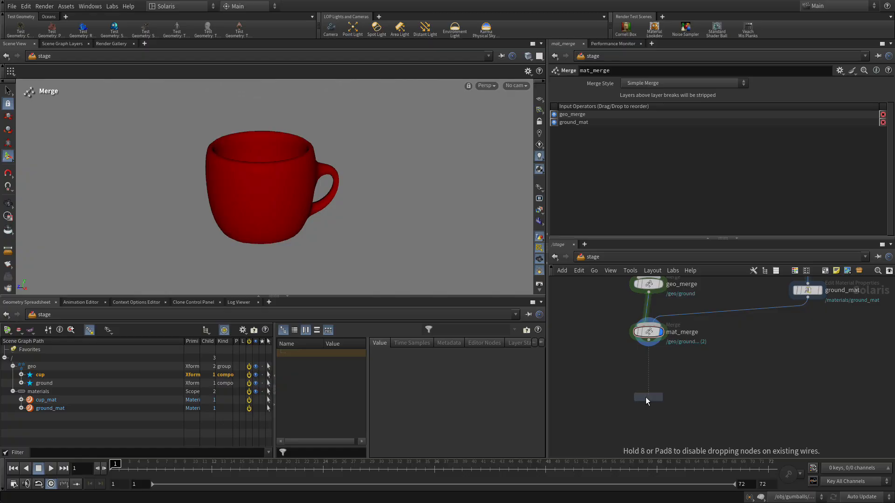
{"action": "left_click", "coordinate": [649, 377]}
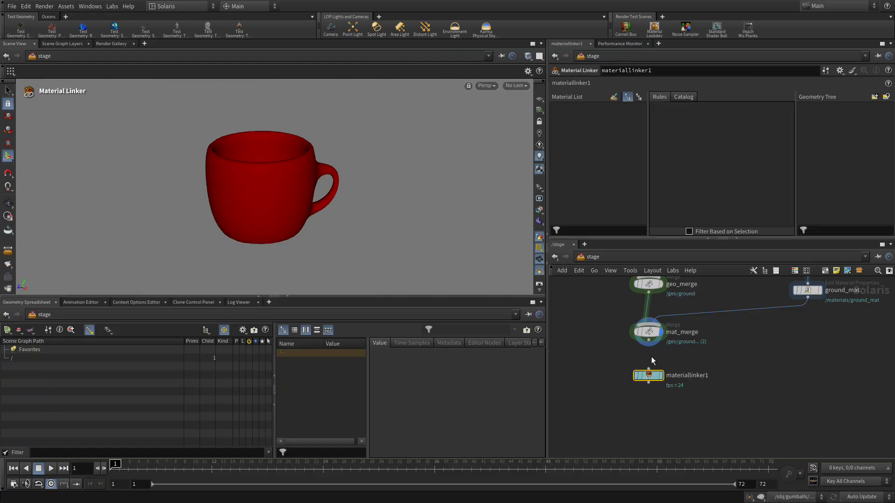
{"action": "left_click", "coordinate": [649, 341]}
{"action": "left_click", "coordinate": [648, 368]}
{"action": "left_click", "coordinate": [662, 376]}
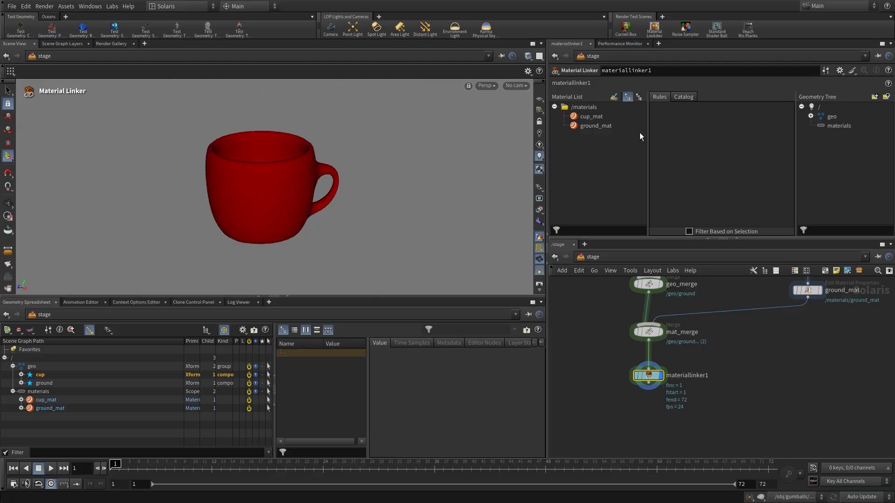
Create material rules in the Material Linker assigning cup_mat to /geo/cup and ground_mat to /geo/ground
{"action": "left_click_drag", "start_coordinate": [601, 114], "coordinate": [680, 124]}
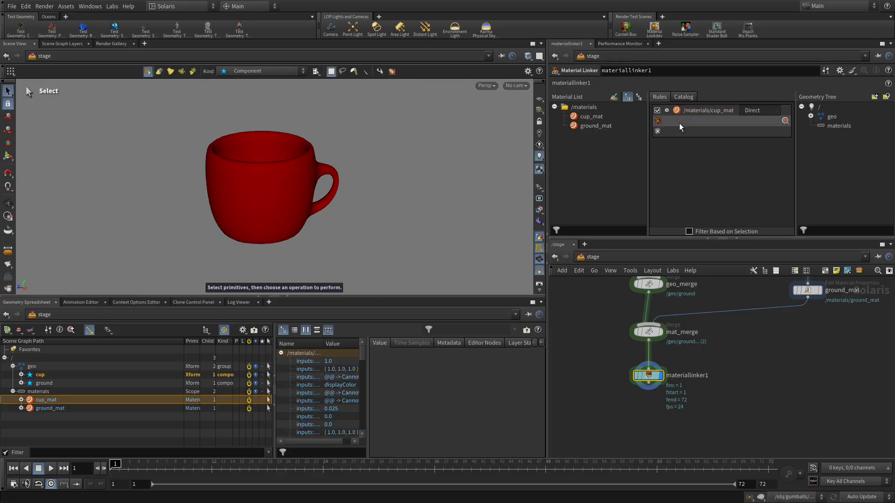
{"action": "left_click", "coordinate": [811, 116]}
{"action": "left_click_drag", "start_coordinate": [841, 126], "coordinate": [719, 121]}
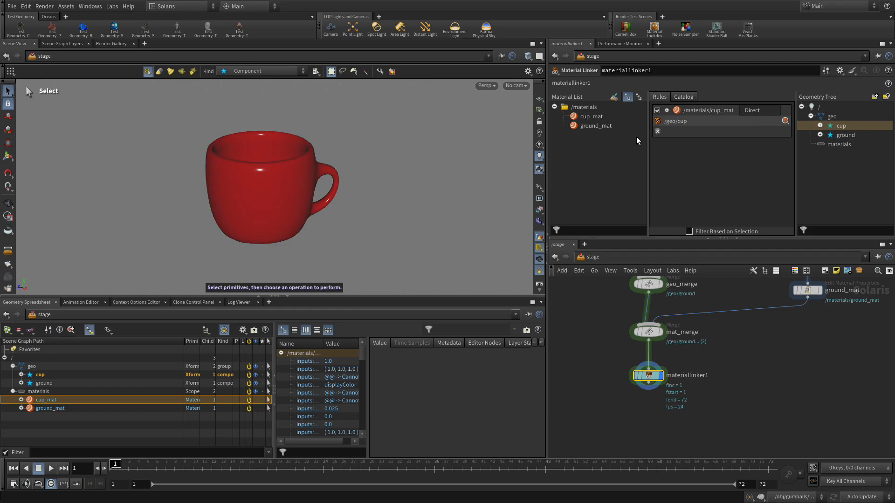
{"action": "left_click_drag", "start_coordinate": [591, 126], "coordinate": [690, 158]}
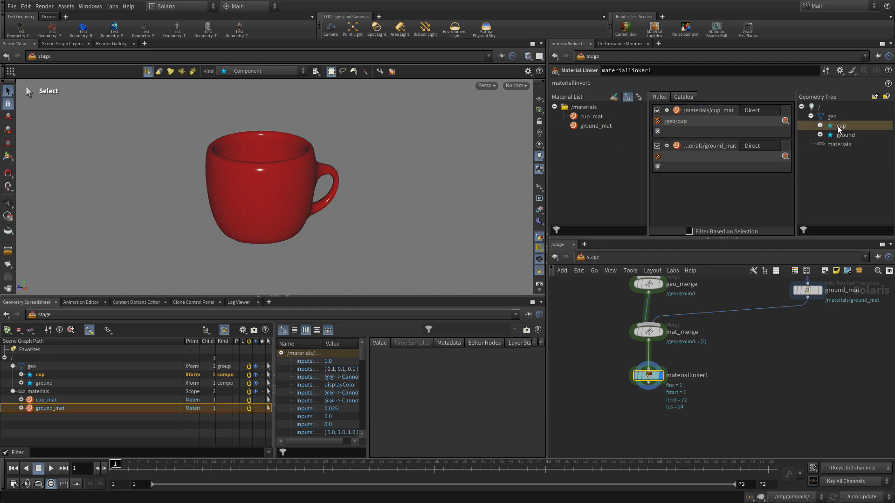
{"action": "left_click_drag", "start_coordinate": [839, 137], "coordinate": [694, 157]}
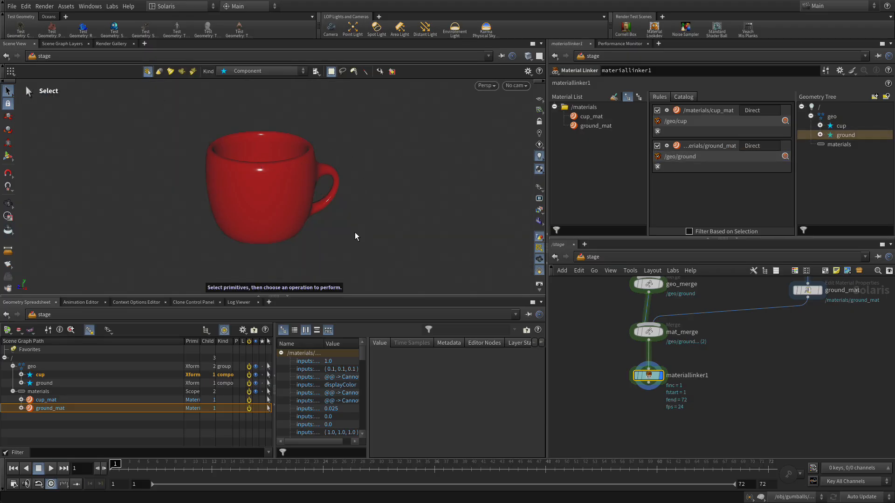
Frame the cup in the viewport, add a camera from that view after the Material Linker and hide the tool hints
{"action": "key", "text": "Escape"}
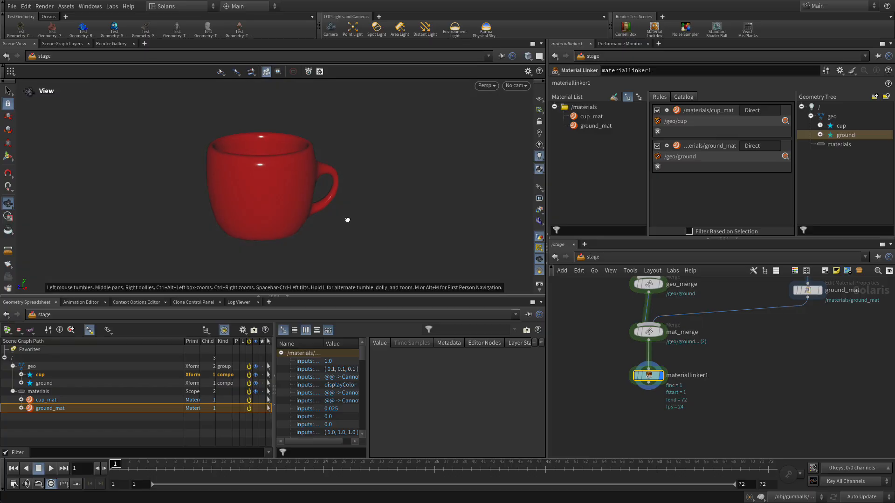
{"action": "right_click_drag", "start_coordinate": [338, 211], "coordinate": [352, 203]}
{"action": "middle_click_drag", "start_coordinate": [352, 202], "coordinate": [356, 209]}
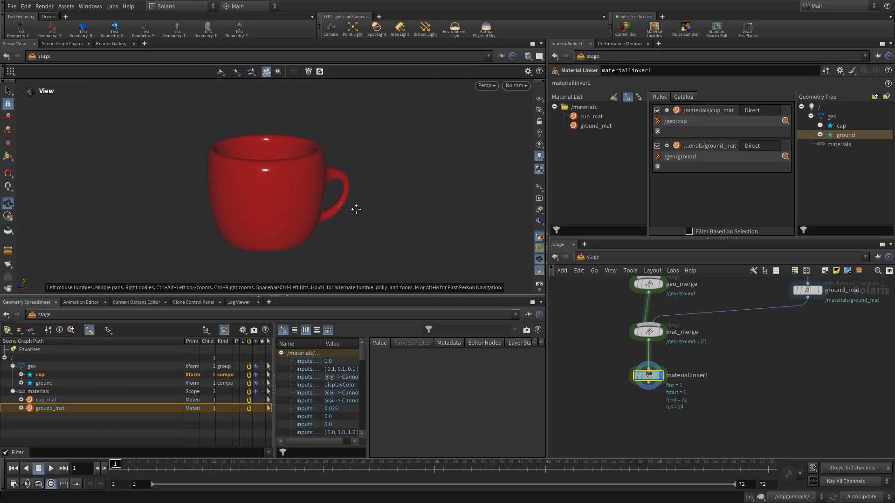
{"action": "key", "text": "s"}
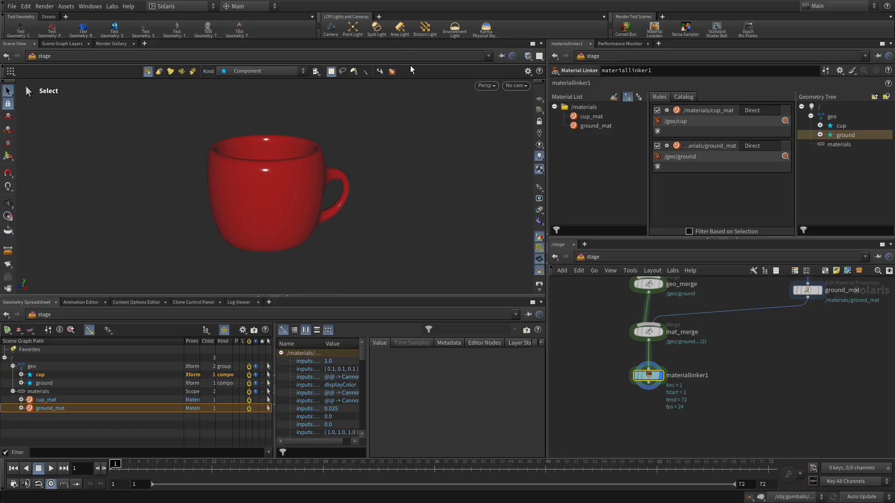
{"action": "left_click", "coordinate": [329, 29]}
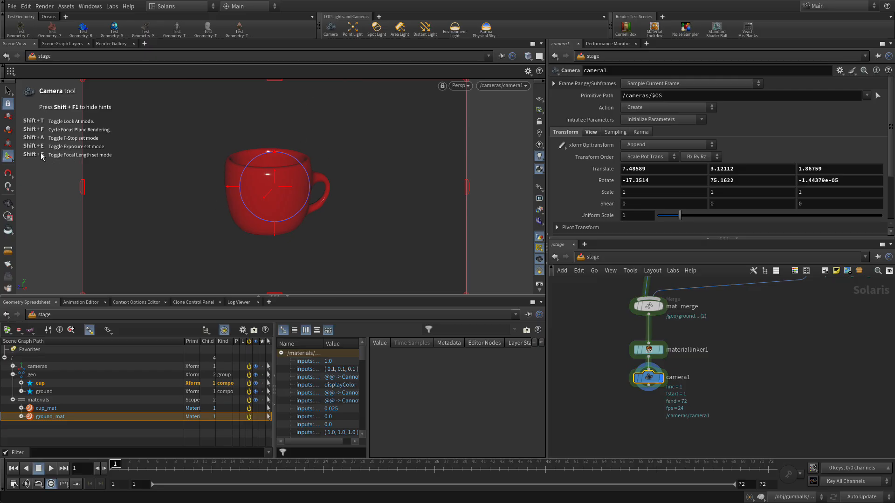
{"action": "key", "text": "shift+F1"}
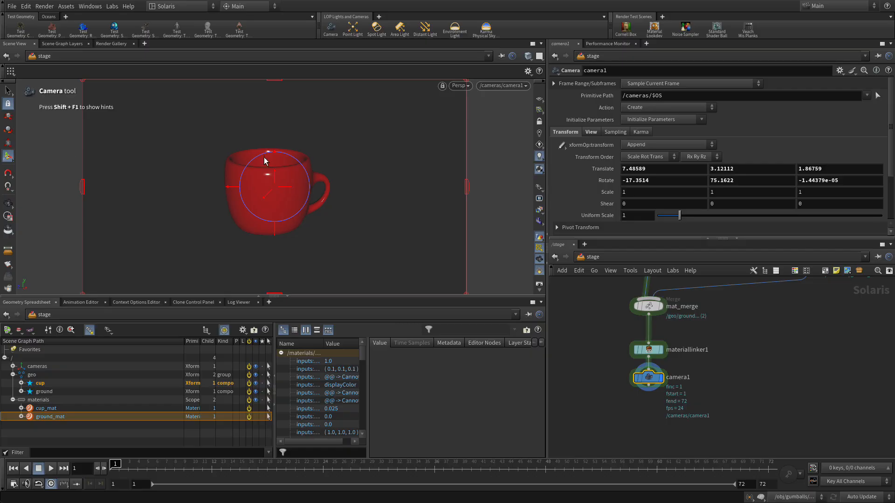
Reframe the cup with camera1 locked to the view, at a translate of about 5.75, 3.42, 2.34, and unlock the camera
{"action": "left_click_drag", "start_coordinate": [293, 190], "coordinate": [325, 197]}
{"action": "left_click", "coordinate": [539, 121]}
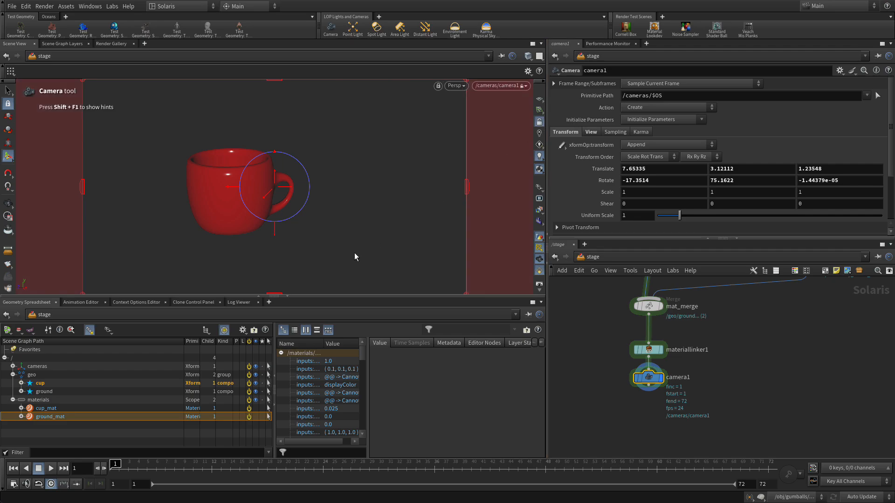
{"action": "key", "text": "Escape"}
{"action": "left_click_drag", "start_coordinate": [225, 241], "coordinate": [278, 248]}
{"action": "middle_click_drag", "start_coordinate": [288, 236], "coordinate": [302, 239]}
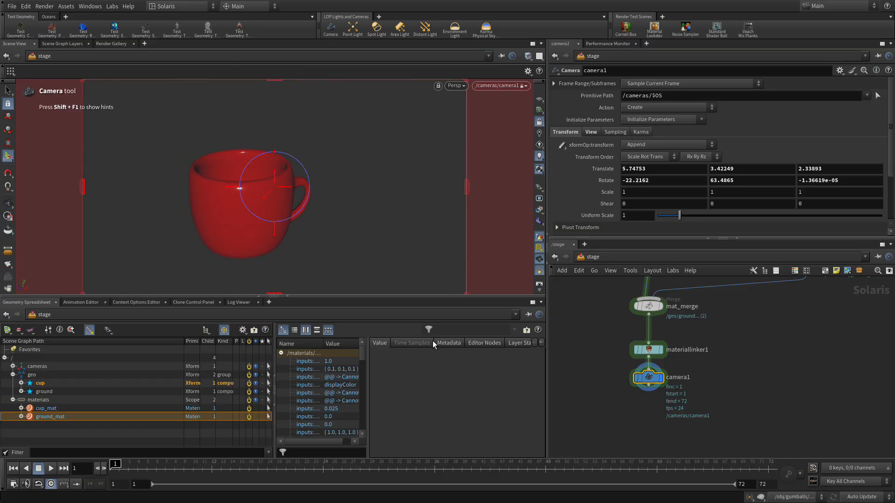
{"action": "left_click", "coordinate": [539, 121]}
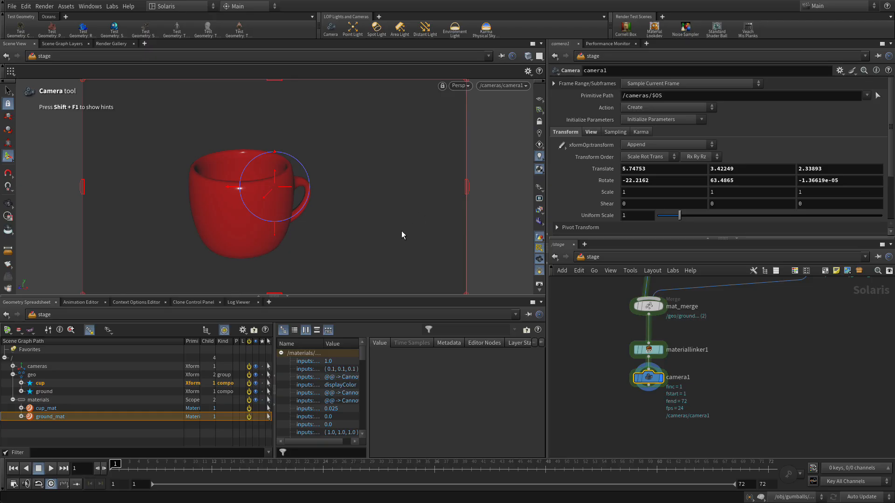
Add a point light after camera1 and switch the viewport back to /cameras/camera1
{"action": "left_click", "coordinate": [352, 29]}
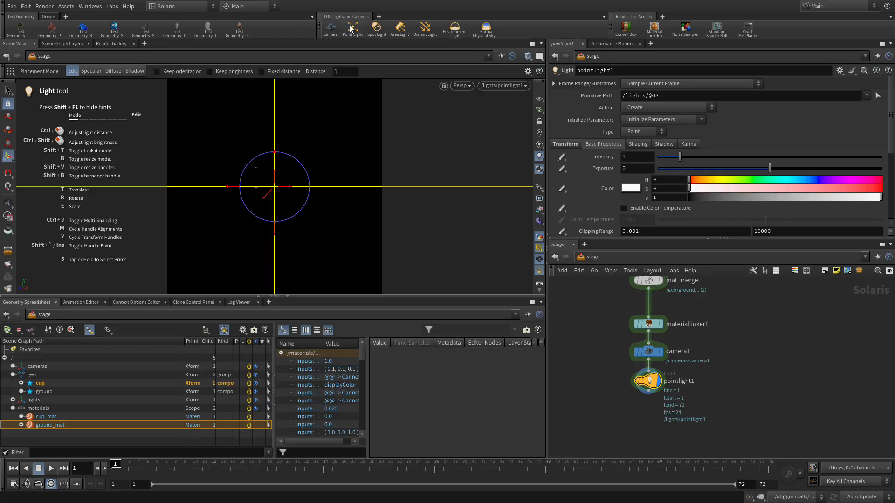
{"action": "left_click", "coordinate": [499, 86]}
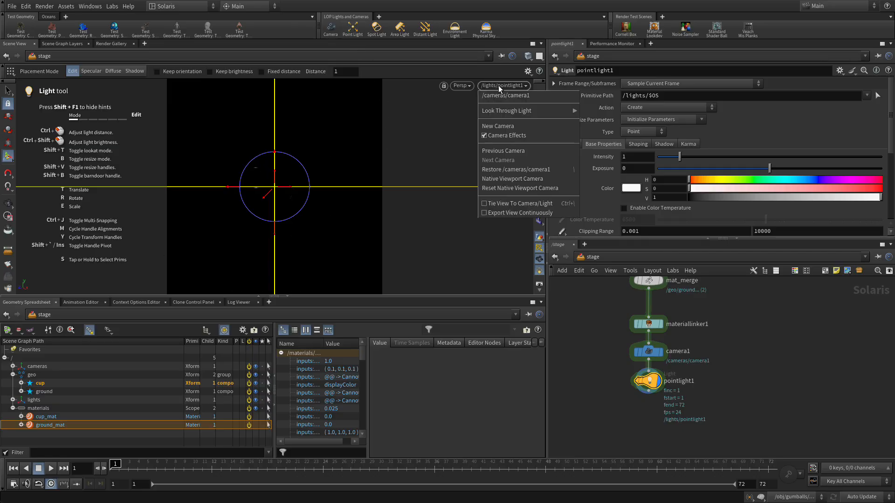
{"action": "left_click", "coordinate": [504, 96]}
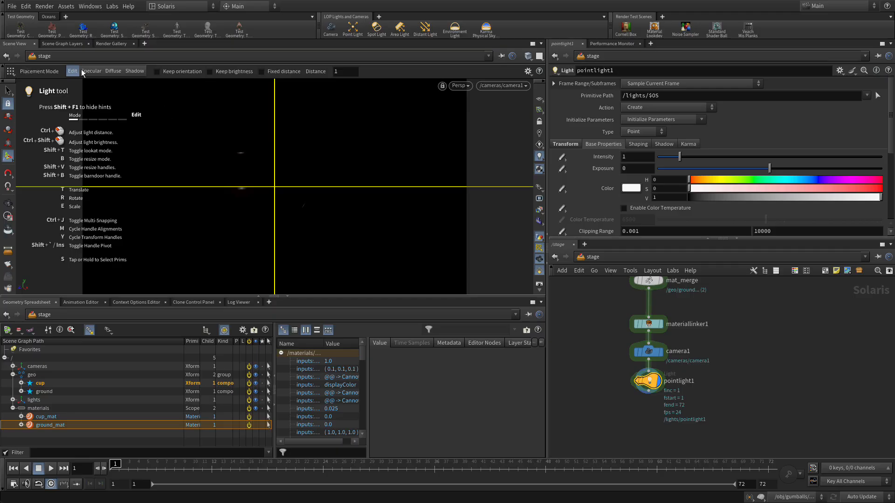
Place the first point light in Shadow mode with its pivot on the cup and its shadow target on the ground beyond the handle
{"action": "left_click", "coordinate": [135, 73]}
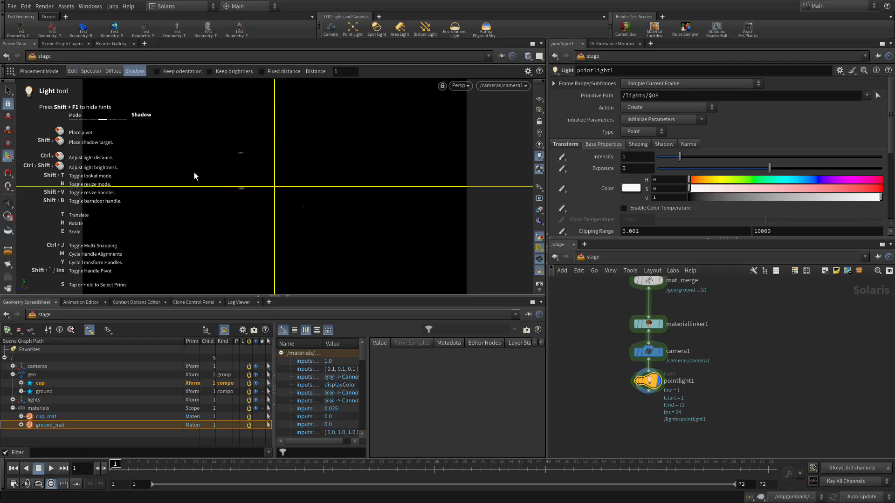
{"action": "left_click", "coordinate": [225, 172]}
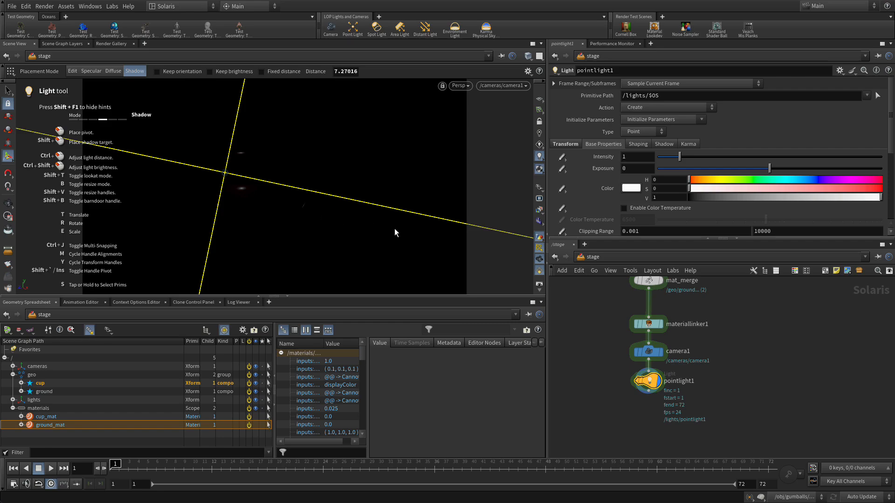
{"action": "left_click", "coordinate": [370, 237], "text": "shift"}
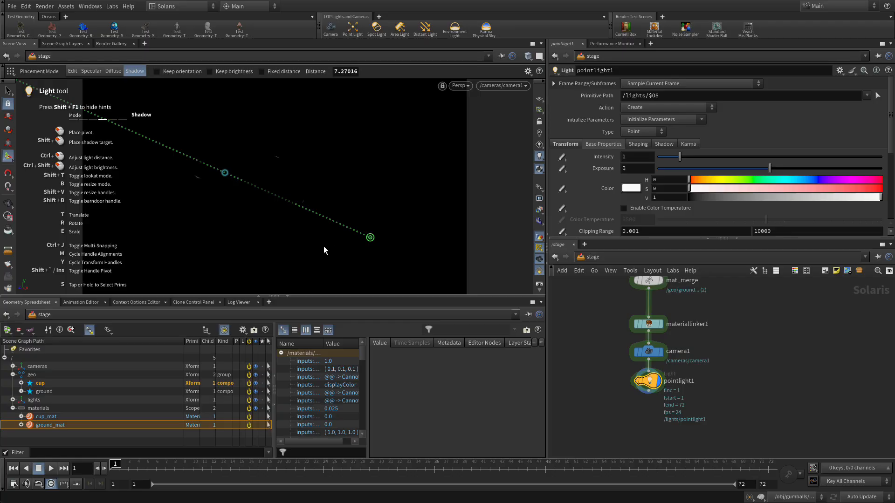
Move the first point light out to a distance of about 27.47 and raise its brightness interactively to about 366
{"action": "key", "text": "ctrl"}
{"action": "left_click_drag", "start_coordinate": [279, 244], "coordinate": [375, 259], "text": "ctrl"}
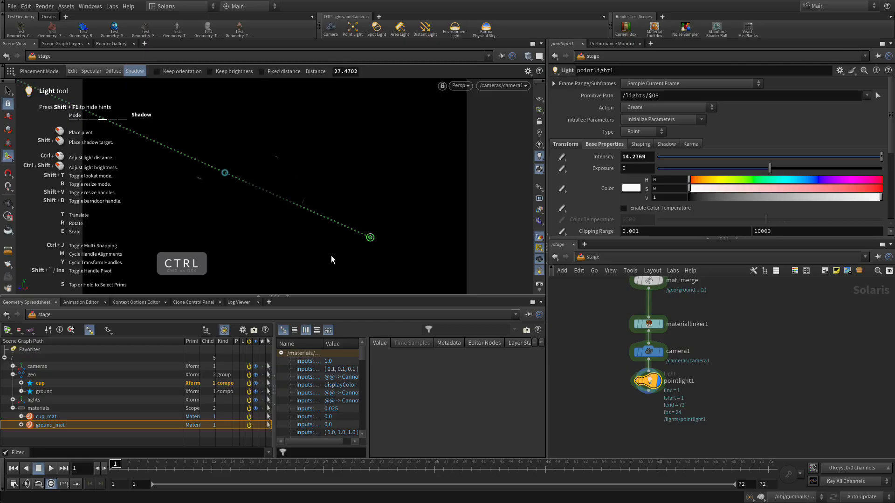
{"action": "left_click_drag", "start_coordinate": [289, 244], "coordinate": [536, 284], "text": "ctrl+shift"}
{"action": "left_click_drag", "start_coordinate": [204, 275], "coordinate": [575, 266], "text": "ctrl+shift"}
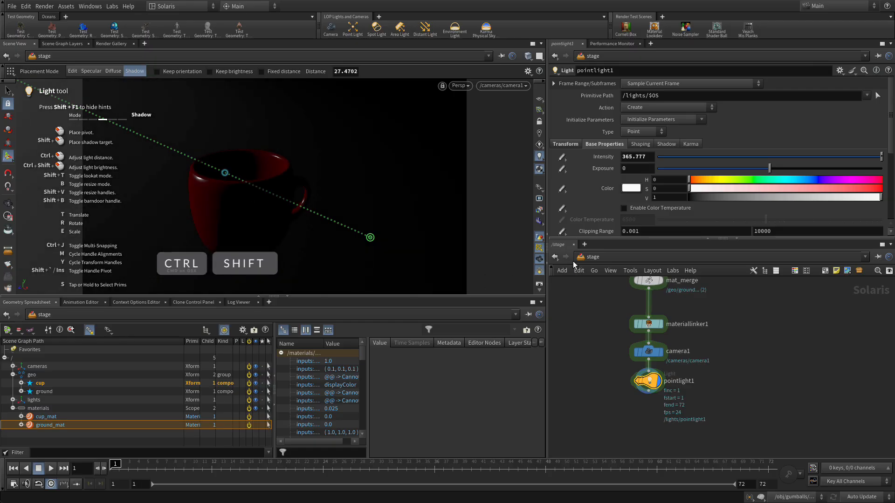
Set the first point light's intensity to 500
{"action": "double_click", "coordinate": [645, 157]}
{"action": "type", "text": "50"}
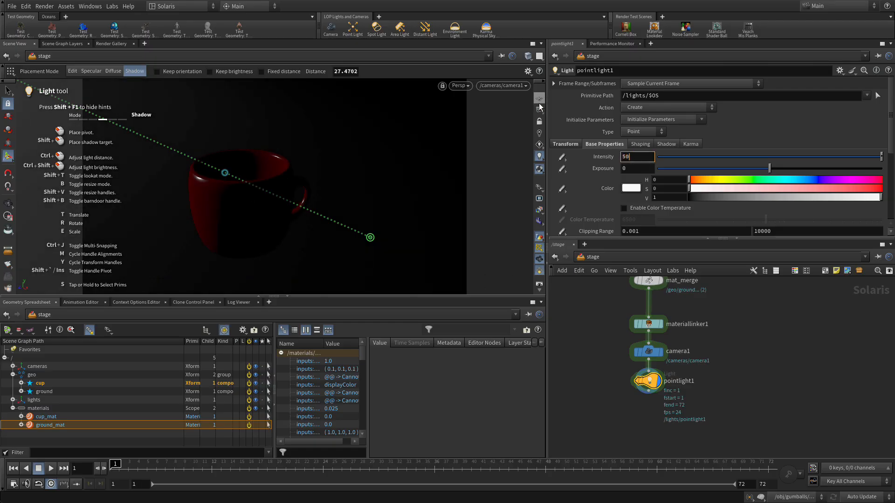
{"action": "key", "text": "Return"}
{"action": "left_click", "coordinate": [638, 156]}
{"action": "type", "text": "0"}
{"action": "key", "text": "Return"}
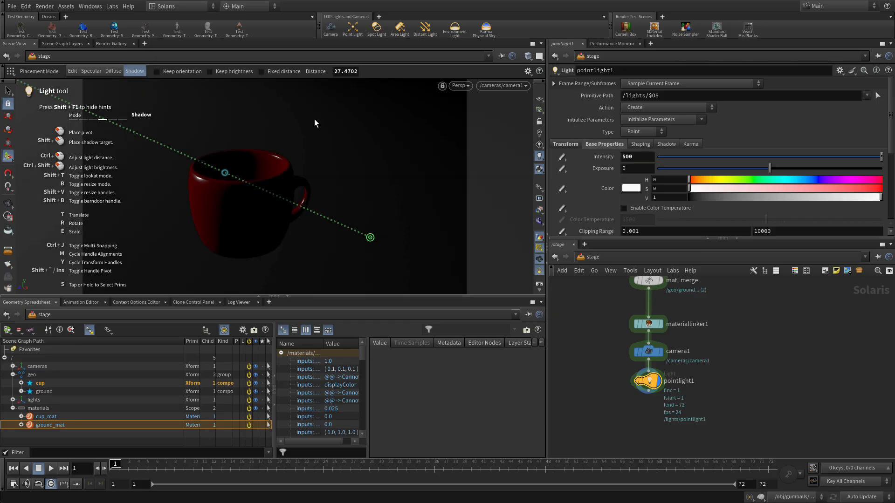
Reposition the first light's pivot to the cup's outer rim opposite the handle and its shadow target just below the handle
{"action": "left_click", "coordinate": [325, 245]}
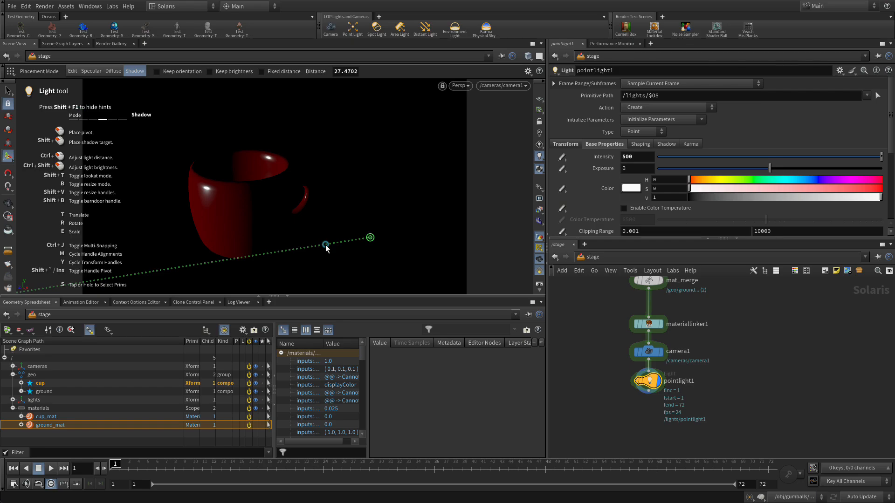
{"action": "left_click", "coordinate": [197, 178]}
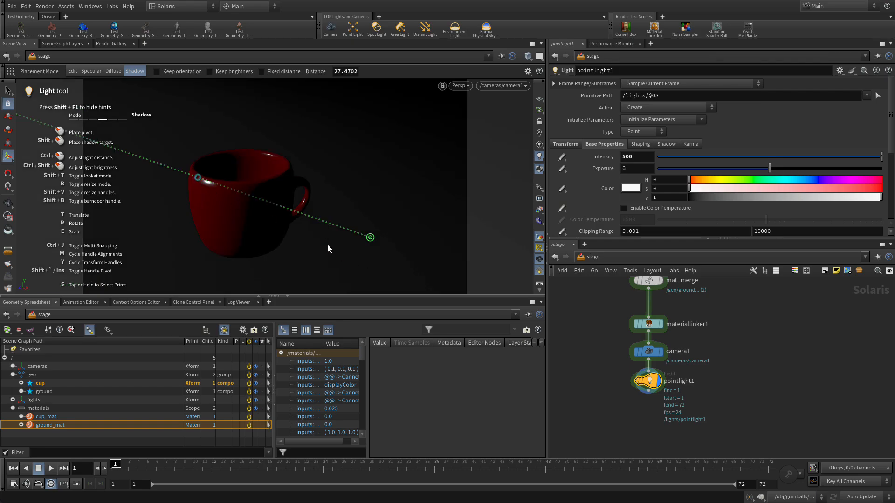
{"action": "left_click", "coordinate": [308, 242], "text": "shift"}
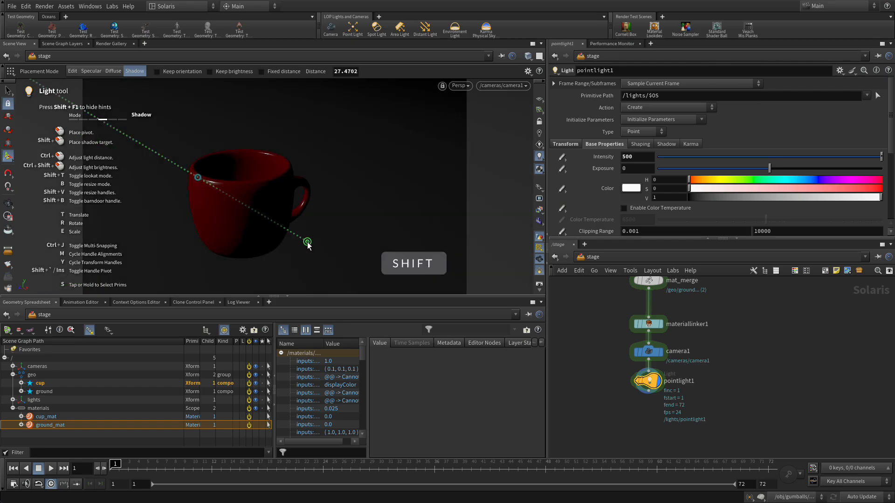
{"action": "left_click", "coordinate": [311, 258], "text": "shift"}
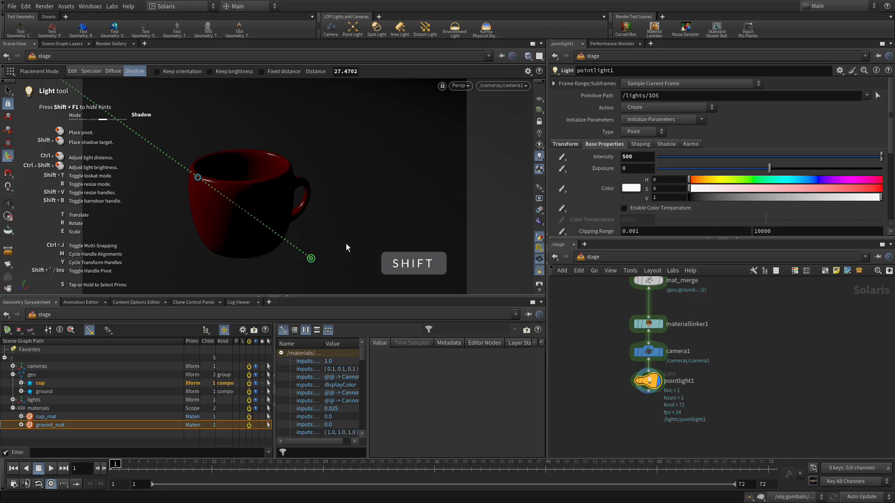
{"action": "left_click", "coordinate": [337, 243], "text": "shift"}
{"action": "left_click", "coordinate": [312, 220], "text": "shift"}
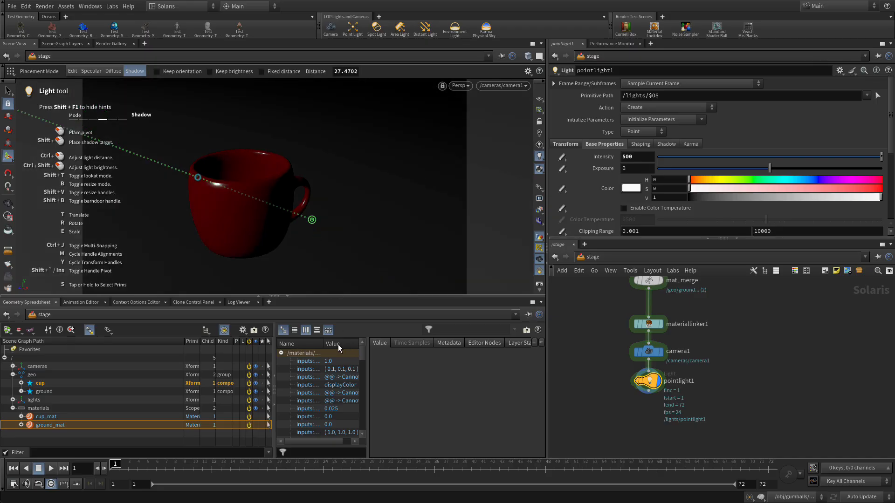
Add a second point light after pointlight1 and look through /cameras/camera1 again
{"action": "left_click", "coordinate": [351, 28]}
{"action": "left_click", "coordinate": [499, 85]}
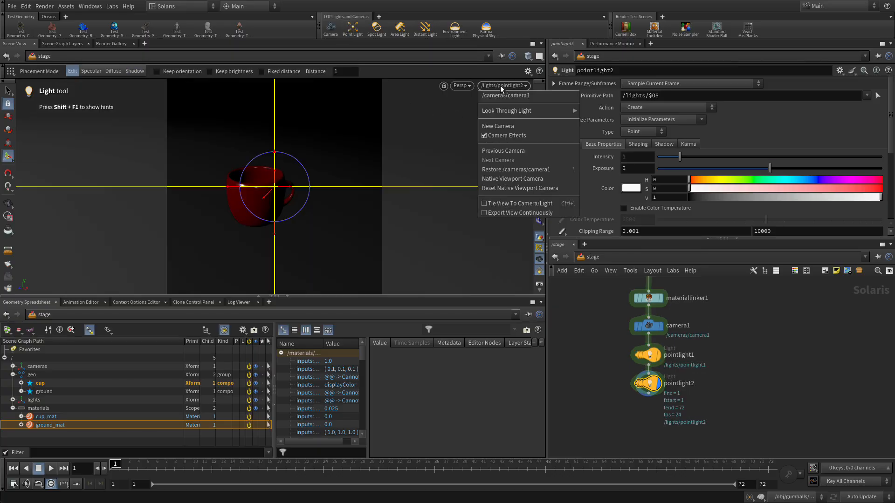
{"action": "left_click", "coordinate": [502, 98]}
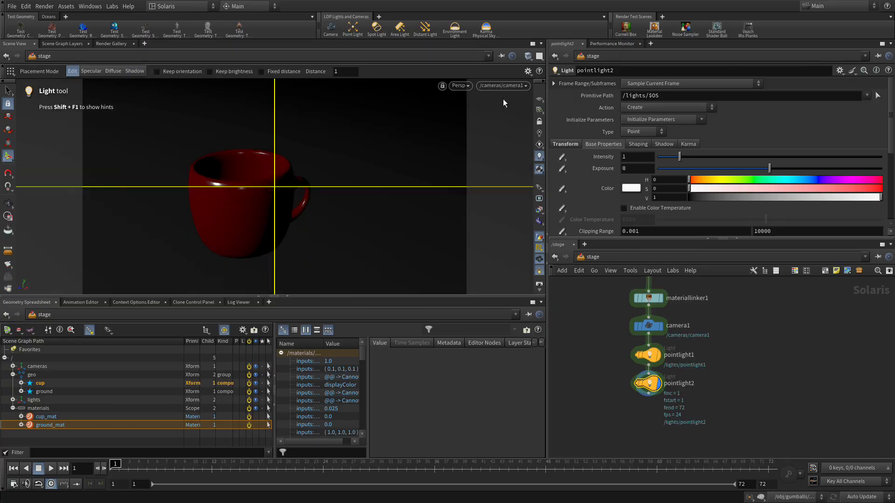
Place the second light in Shadow mode with its pivot on the rim near the handle and its shadow target on the cup's opposite side
{"action": "left_click", "coordinate": [135, 71]}
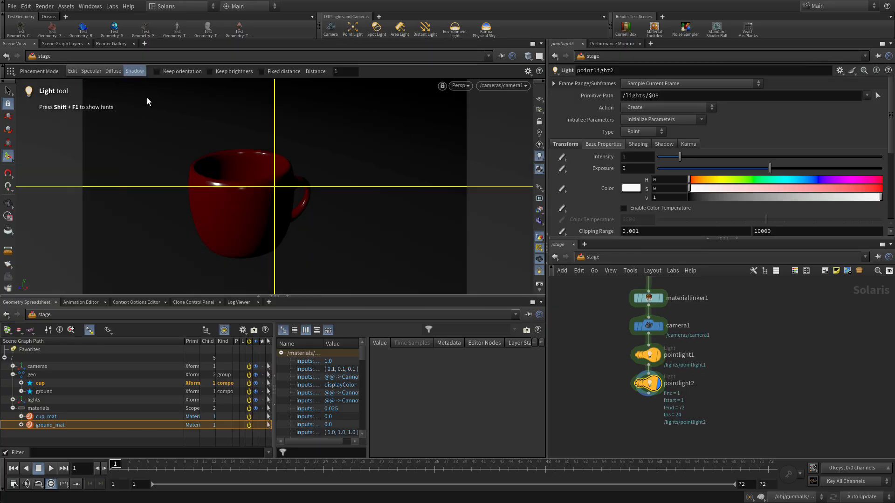
{"action": "left_click", "coordinate": [283, 174]}
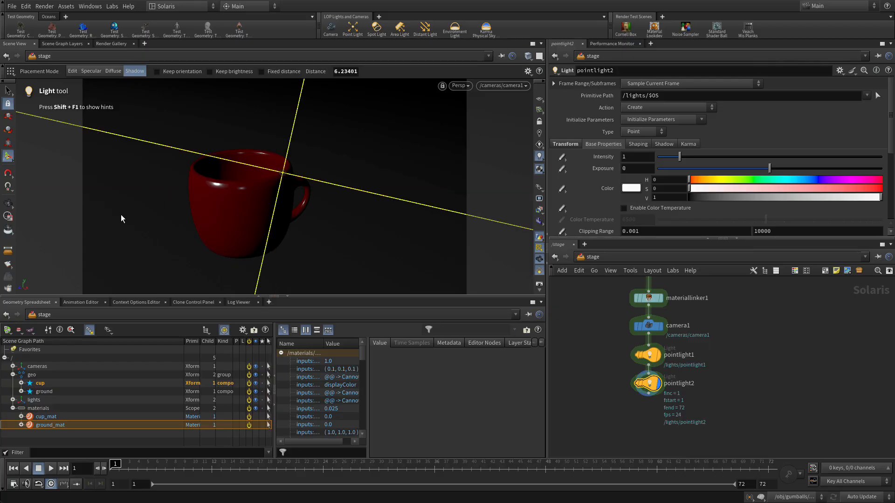
{"action": "left_click", "coordinate": [142, 207], "text": "shift"}
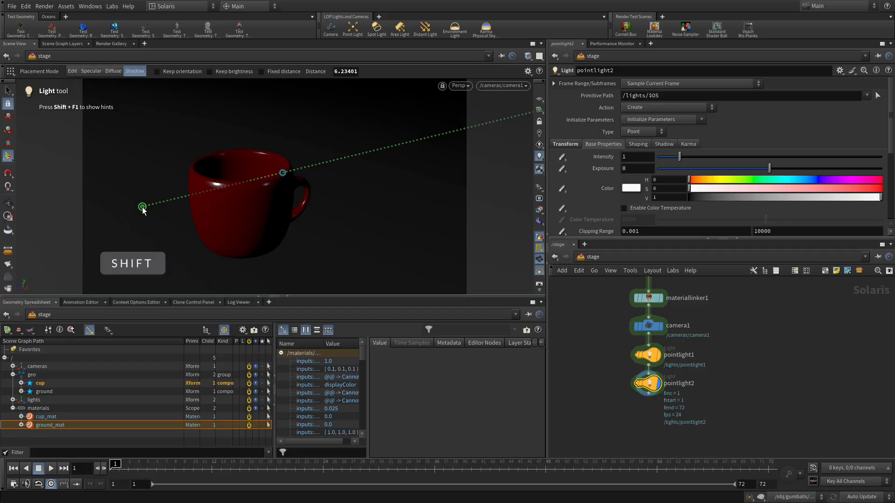
Try an intensity of 200 on the second light, settle on 100, and move its shadow target closer to the cup's base
{"action": "left_click", "coordinate": [637, 156]}
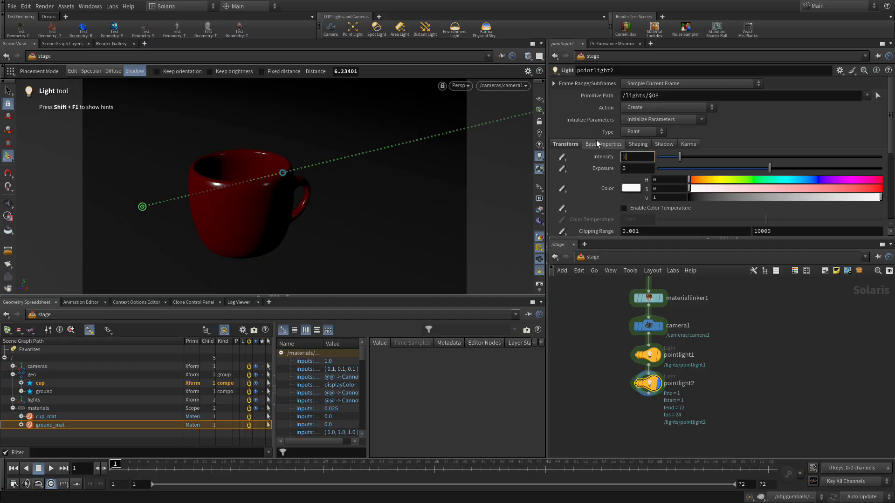
{"action": "type", "text": "200"}
{"action": "key", "text": "Return"}
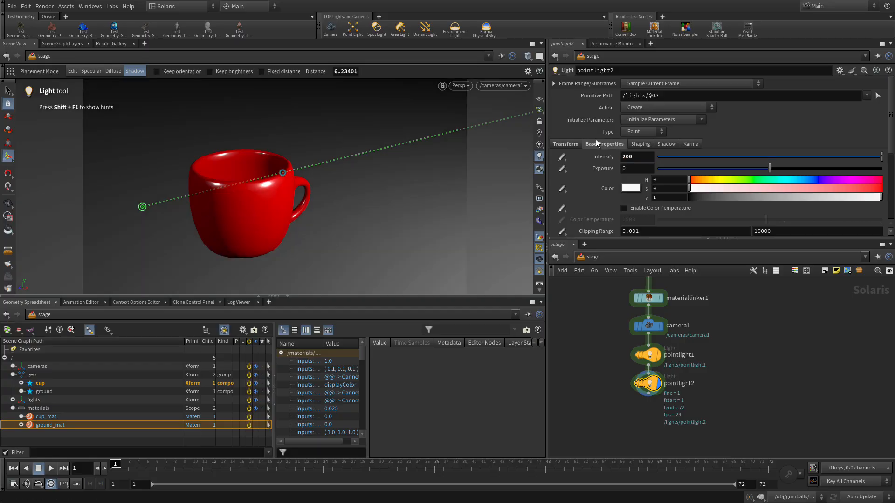
{"action": "double_click", "coordinate": [631, 159]}
{"action": "type", "text": "100"}
{"action": "key", "text": "Return"}
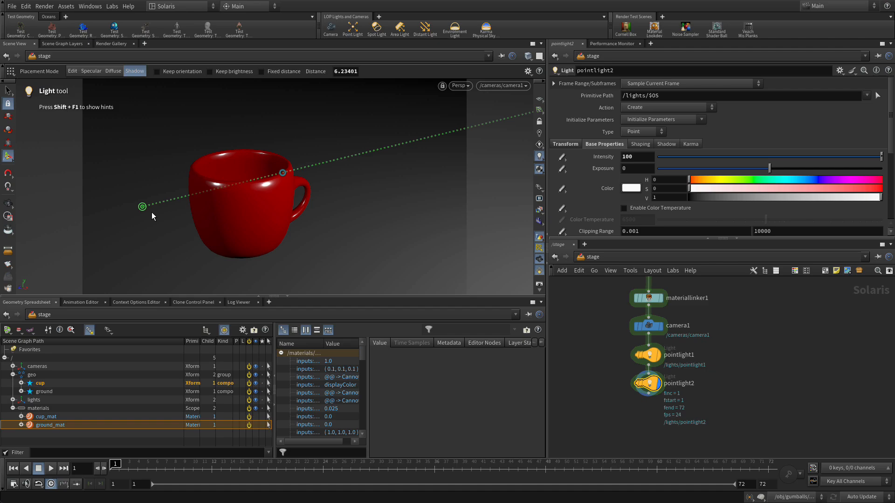
{"action": "left_click_drag", "start_coordinate": [173, 226], "coordinate": [181, 239], "text": "shift"}
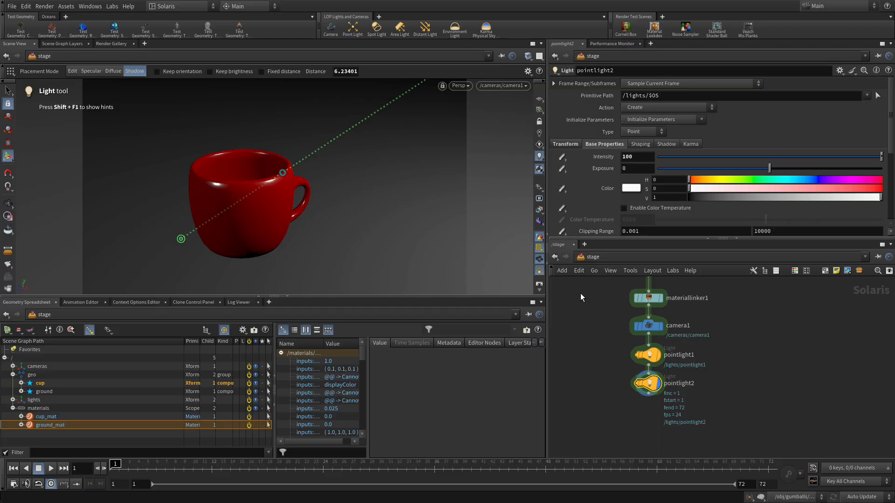
Render the viewport with Karma XPU and return to the Select tool
{"action": "left_click", "coordinate": [468, 86]}
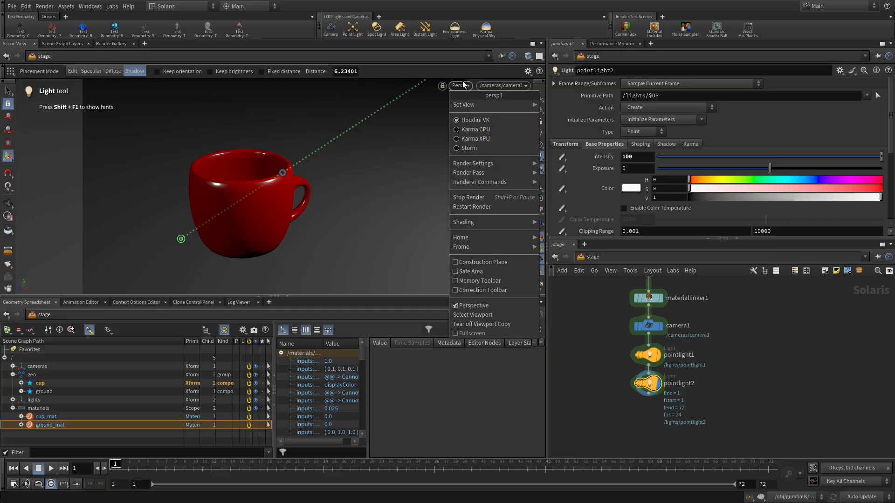
{"action": "left_click", "coordinate": [466, 139]}
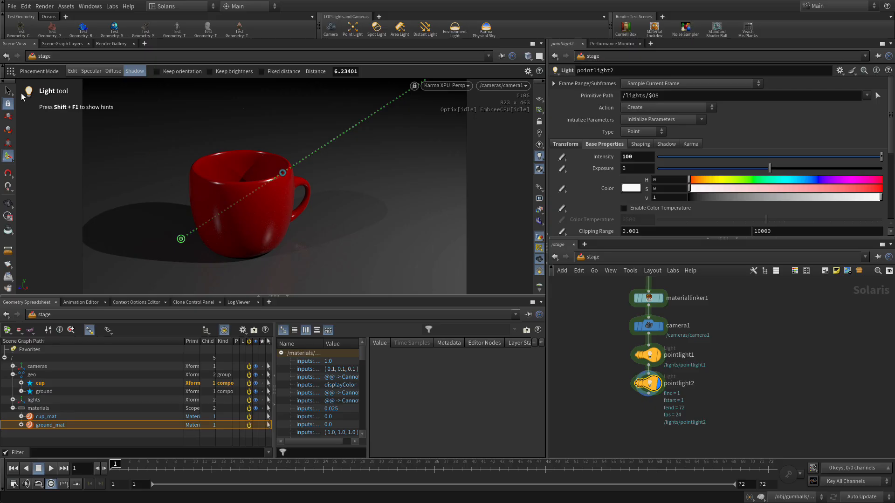
{"action": "left_click", "coordinate": [7, 90]}
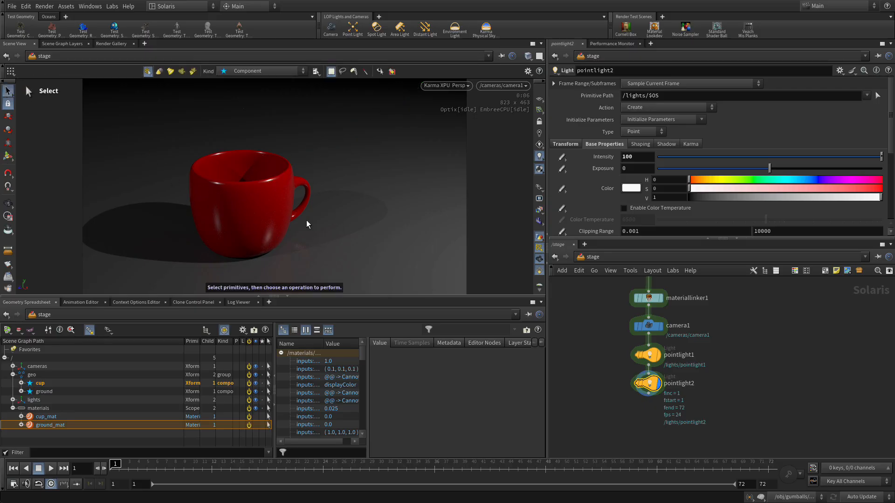
Inspect the Karma-rendered cup and its shadows from several angles in the free view, and return to looking through /cameras/camera1
{"action": "key", "text": "Escape"}
{"action": "left_click_drag", "start_coordinate": [284, 235], "coordinate": [268, 243]}
{"action": "key", "text": "s"}
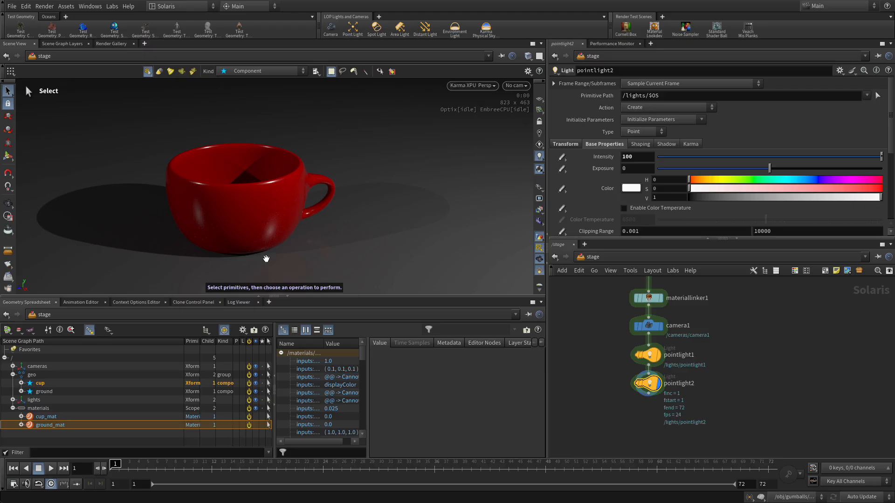
{"action": "key", "text": "Escape"}
{"action": "left_click_drag", "start_coordinate": [255, 187], "coordinate": [278, 205]}
{"action": "key", "text": "s"}
{"action": "key", "text": "Escape"}
{"action": "key", "text": "s"}
{"action": "key", "text": "Escape"}
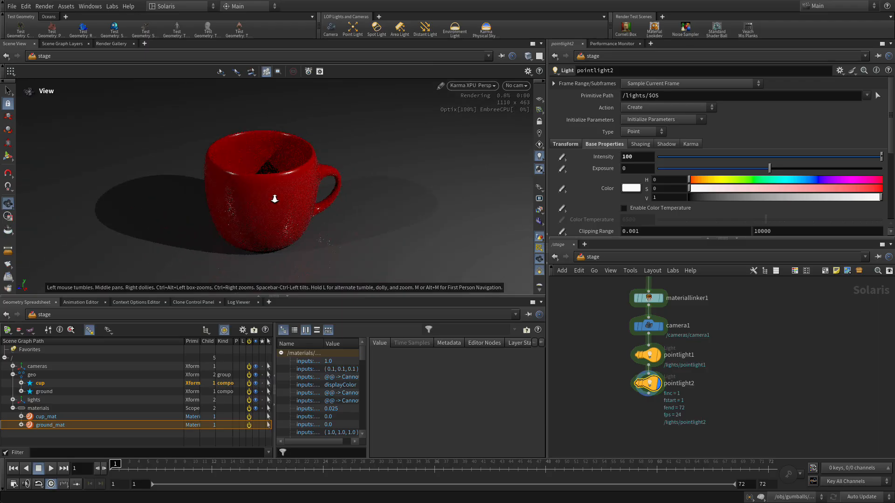
{"action": "key", "text": "s"}
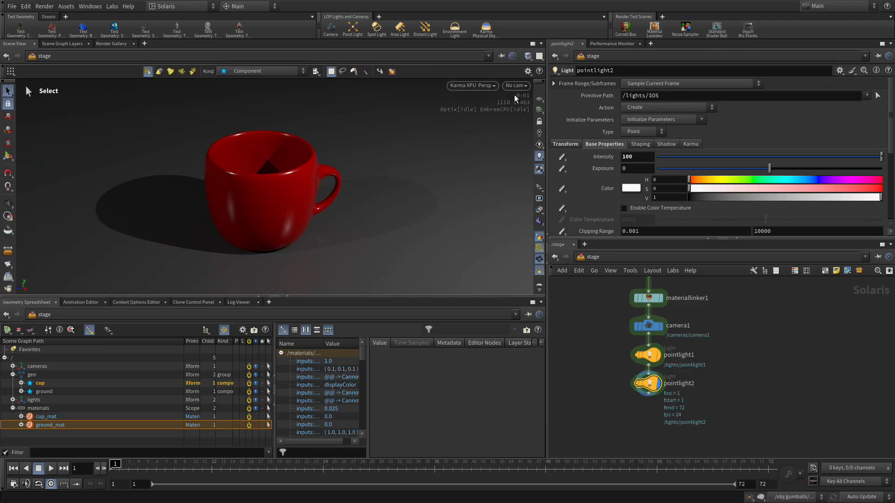
{"action": "left_click", "coordinate": [515, 85]}
{"action": "left_click", "coordinate": [522, 98]}
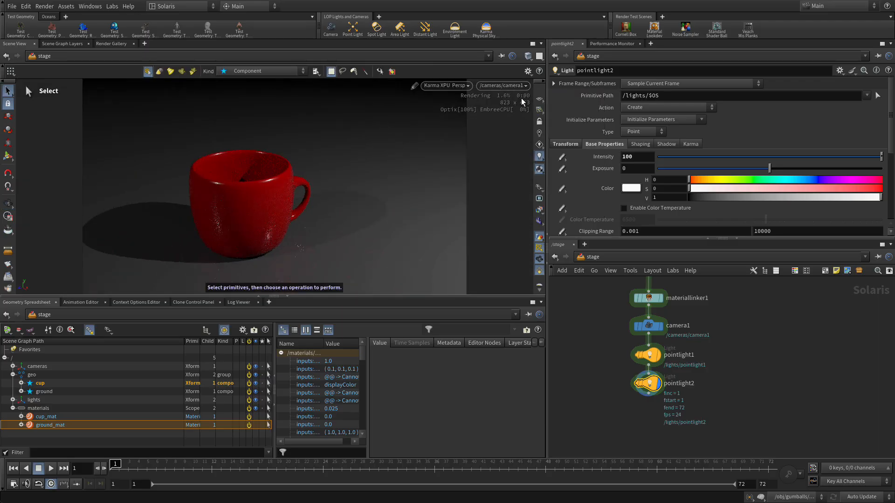
Examine the cup's rim, interior and handle up close, restore the /cameras/camera1 view and clear the scene graph selection
{"action": "scroll", "coordinate": [539, 260], "scroll_direction": "down", "scroll_amount": 1}
{"action": "scroll", "coordinate": [537, 254], "scroll_direction": "down", "scroll_amount": 3}
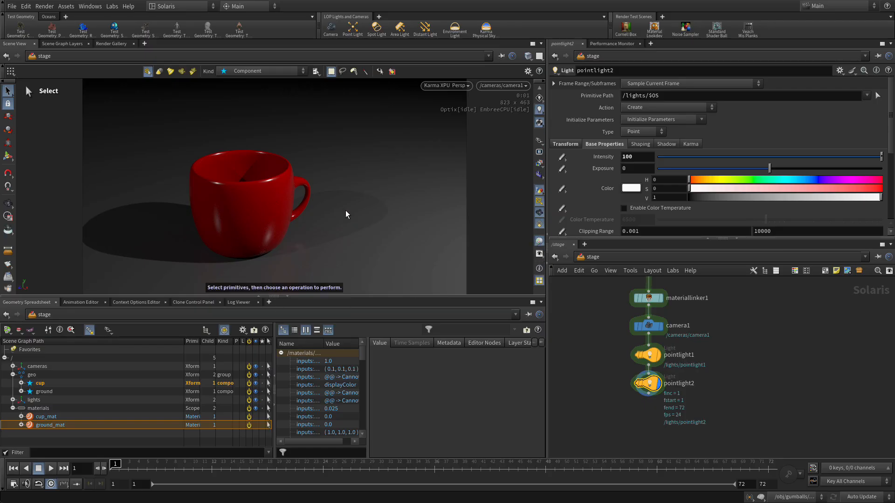
{"action": "left_click_drag", "start_coordinate": [259, 195], "coordinate": [304, 181], "text": "alt"}
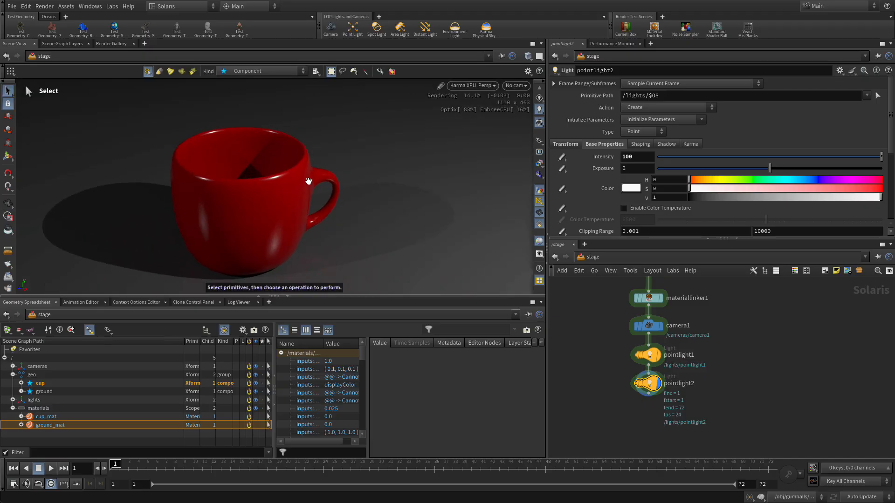
{"action": "left_click", "coordinate": [511, 90]}
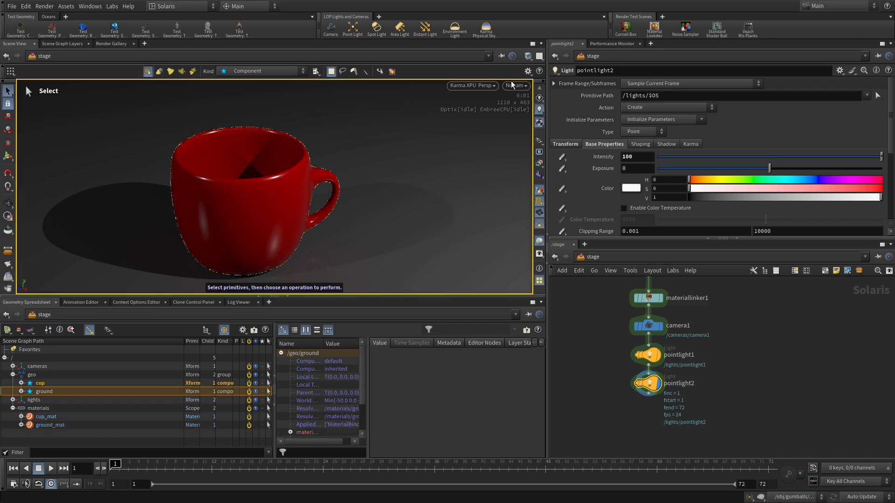
{"action": "left_click", "coordinate": [509, 87]}
{"action": "left_click", "coordinate": [515, 97]}
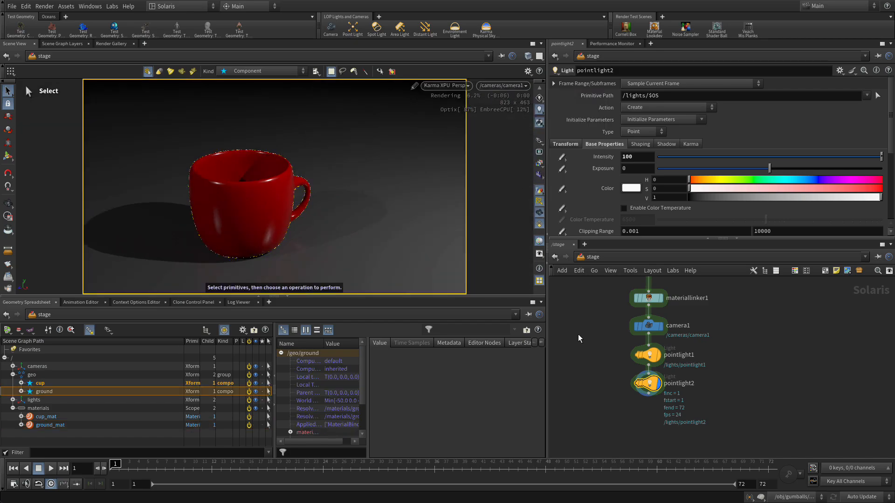
{"action": "left_click", "coordinate": [146, 438]}
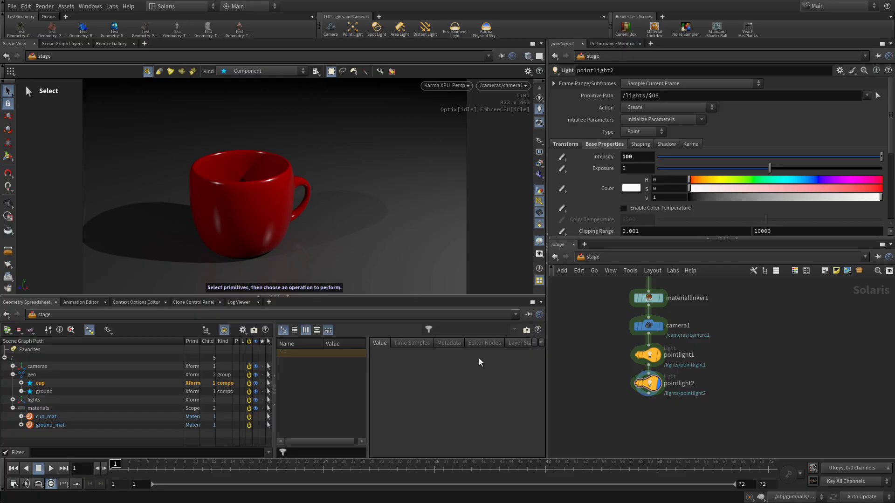
{"action": "right_click_drag", "start_coordinate": [752, 359], "coordinate": [707, 366], "text": "alt"}
{"action": "middle_click_drag", "start_coordinate": [779, 340], "coordinate": [736, 376], "text": "alt"}
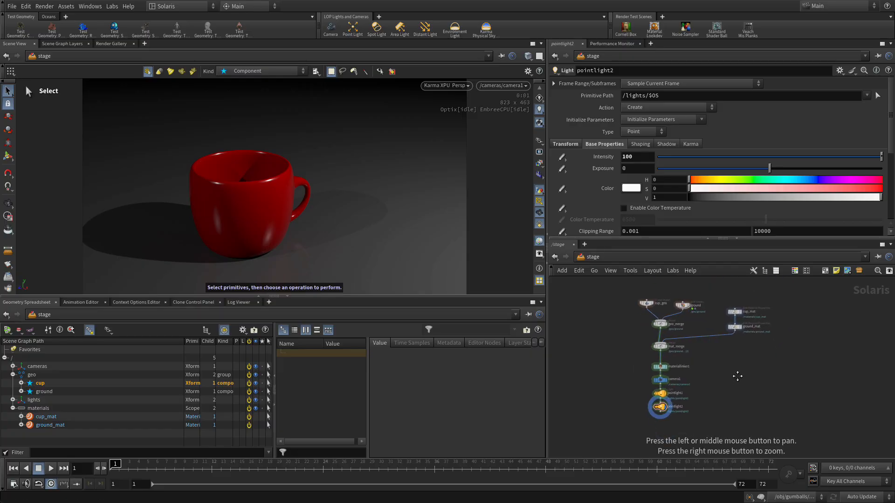
{"action": "right_click_drag", "start_coordinate": [729, 378], "coordinate": [739, 376], "text": "alt"}
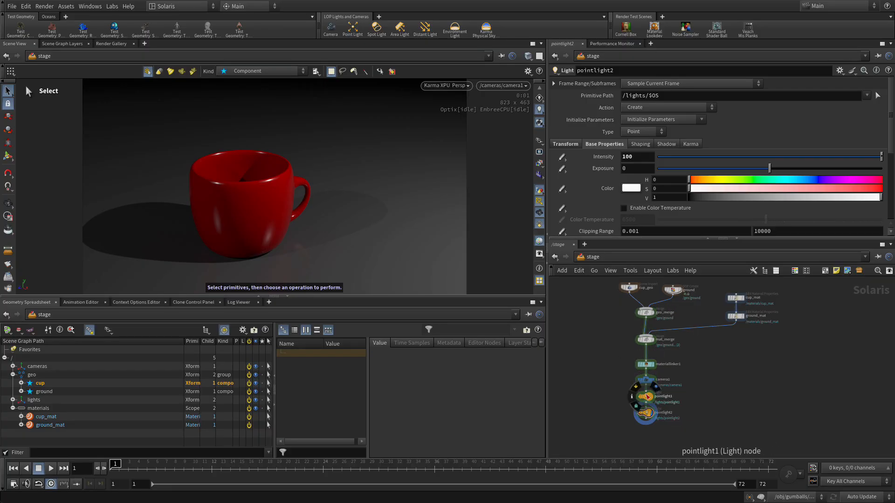
{"action": "scroll", "coordinate": [721, 379], "scroll_direction": "up", "scroll_amount": 2}
{"action": "right_click_drag", "start_coordinate": [720, 379], "coordinate": [725, 373]}
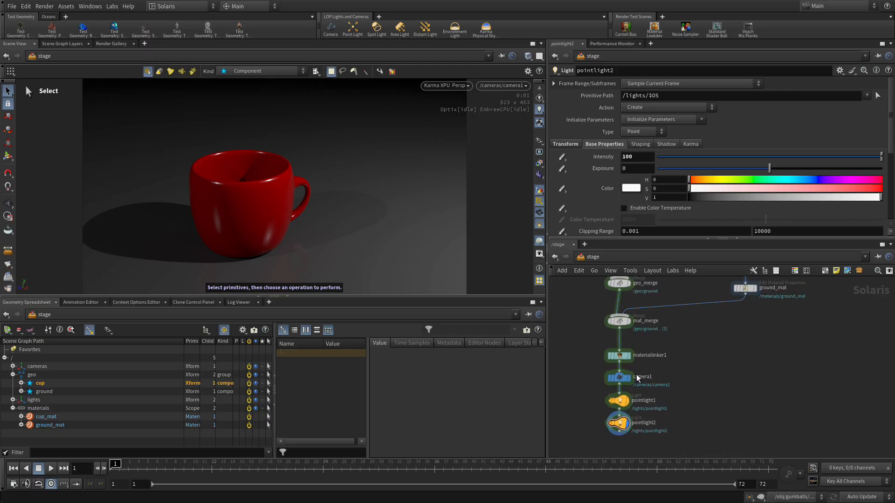